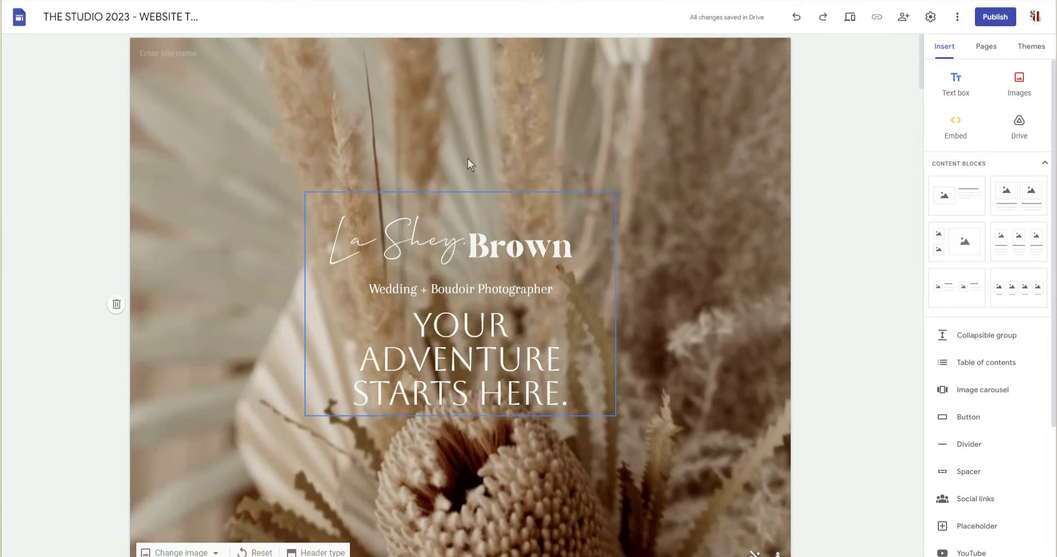
Preview the site at desktop size and examine the full-screen header with its logo, subtitle and tagline
{"action": "left_click", "coordinate": [850, 16]}
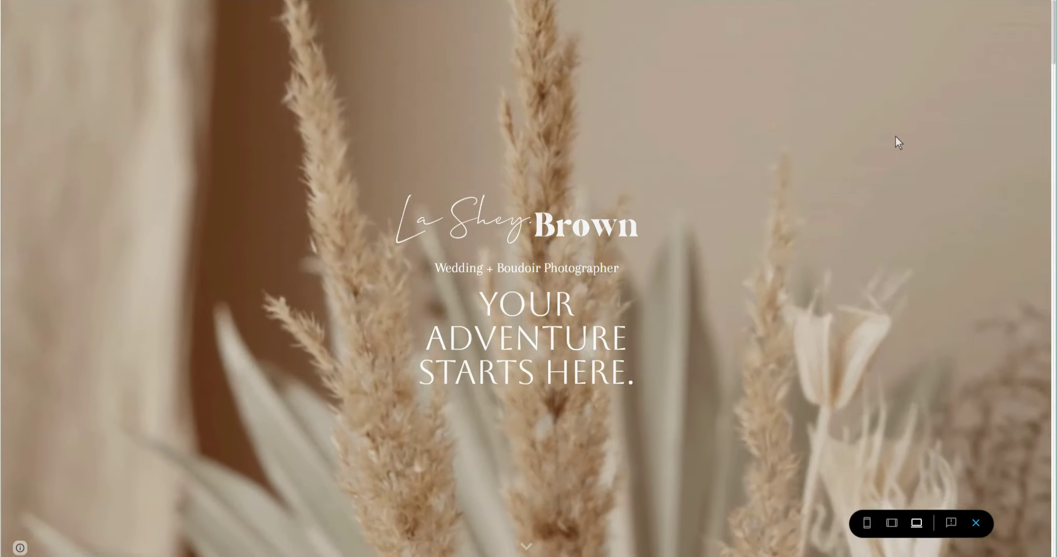
{"action": "scroll", "coordinate": [897, 132], "scroll_direction": "down", "scroll_amount": 2}
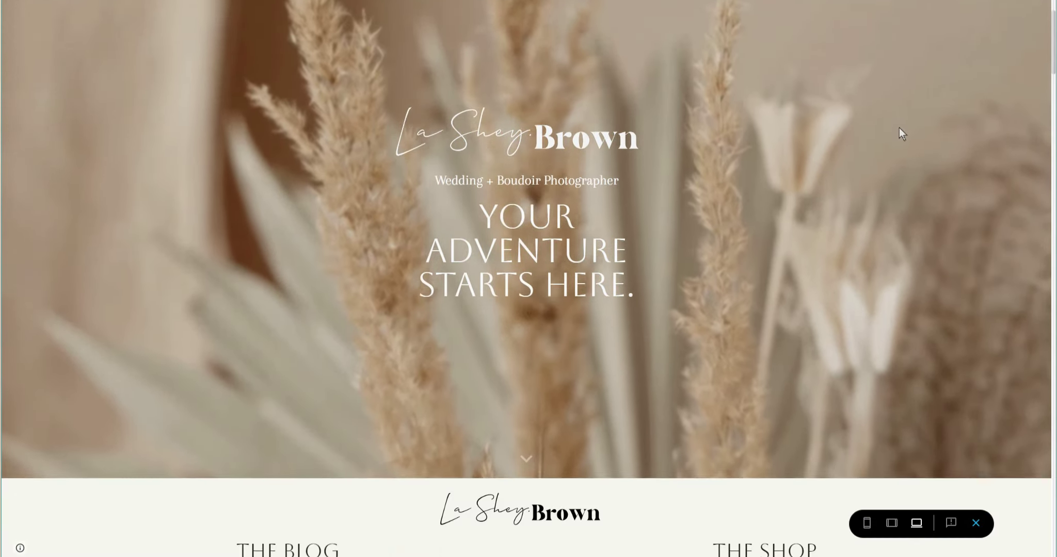
{"action": "scroll", "coordinate": [900, 134], "scroll_direction": "down", "scroll_amount": 4}
{"action": "scroll", "coordinate": [925, 167], "scroll_direction": "up", "scroll_amount": 6}
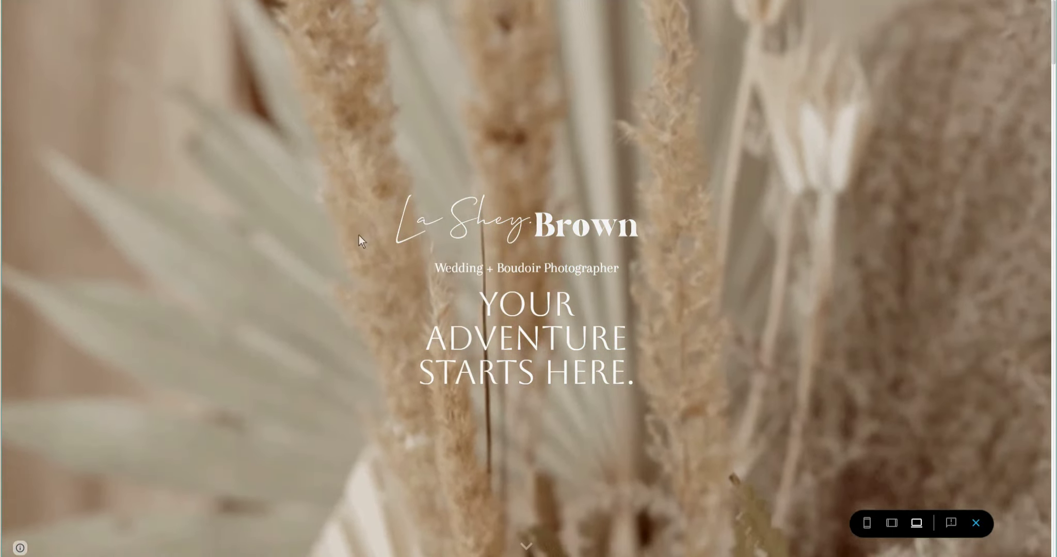
{"action": "scroll", "coordinate": [914, 305], "scroll_direction": "down", "scroll_amount": 5}
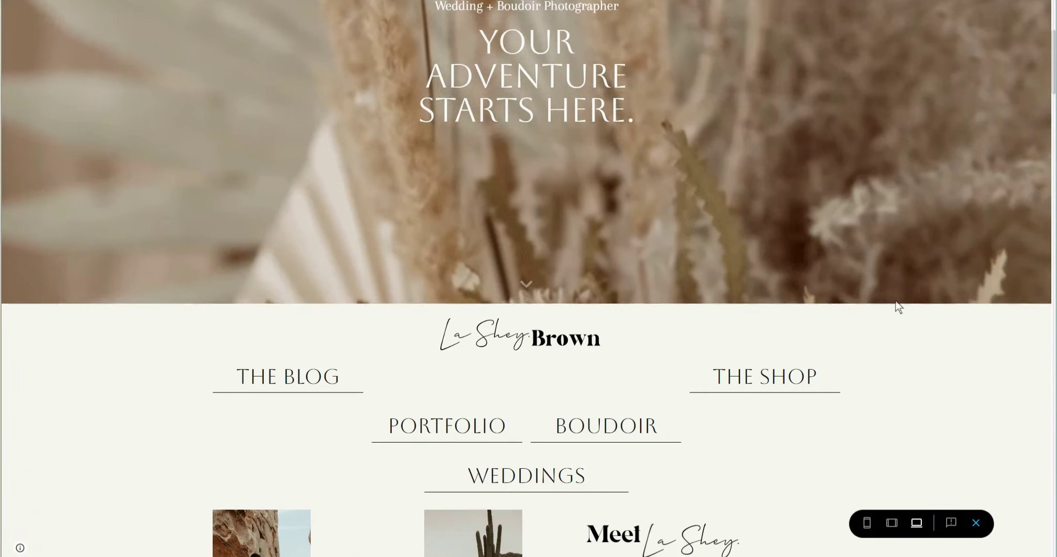
{"action": "scroll", "coordinate": [895, 300], "scroll_direction": "up", "scroll_amount": 5}
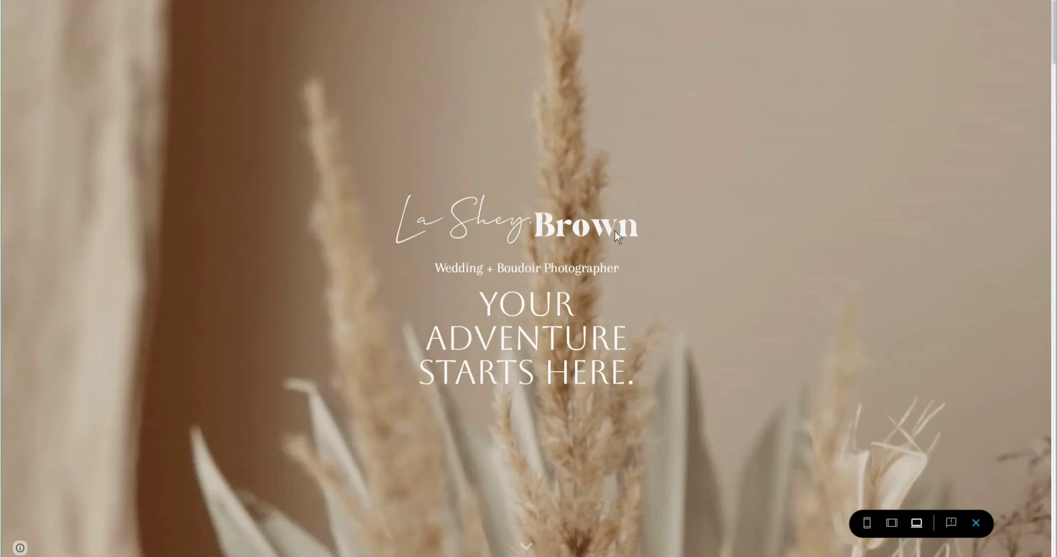
{"action": "scroll", "coordinate": [648, 245], "scroll_direction": "down", "scroll_amount": 3}
{"action": "scroll", "coordinate": [440, 264], "scroll_direction": "up", "scroll_amount": 3}
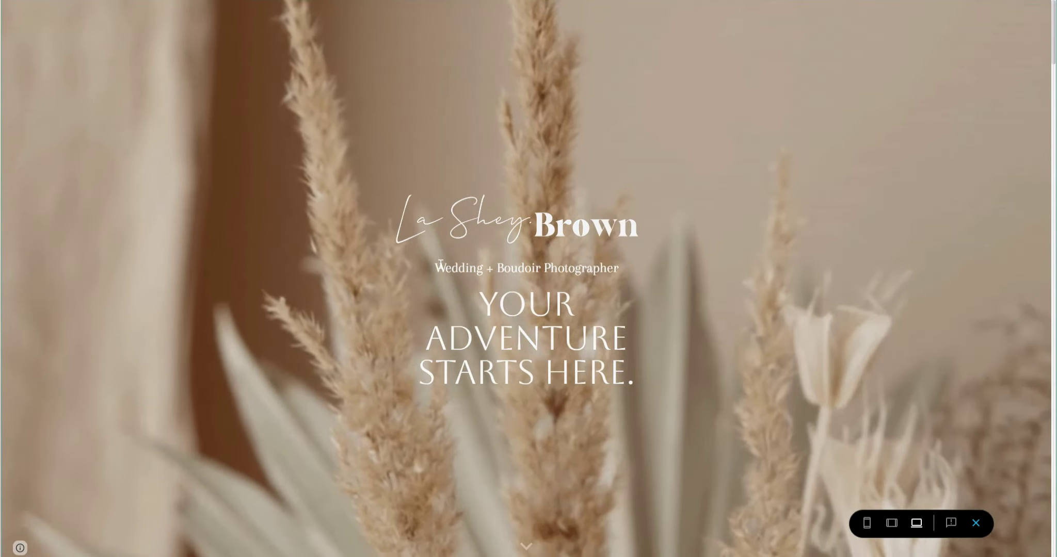
{"action": "left_click_drag", "start_coordinate": [440, 264], "coordinate": [614, 285]}
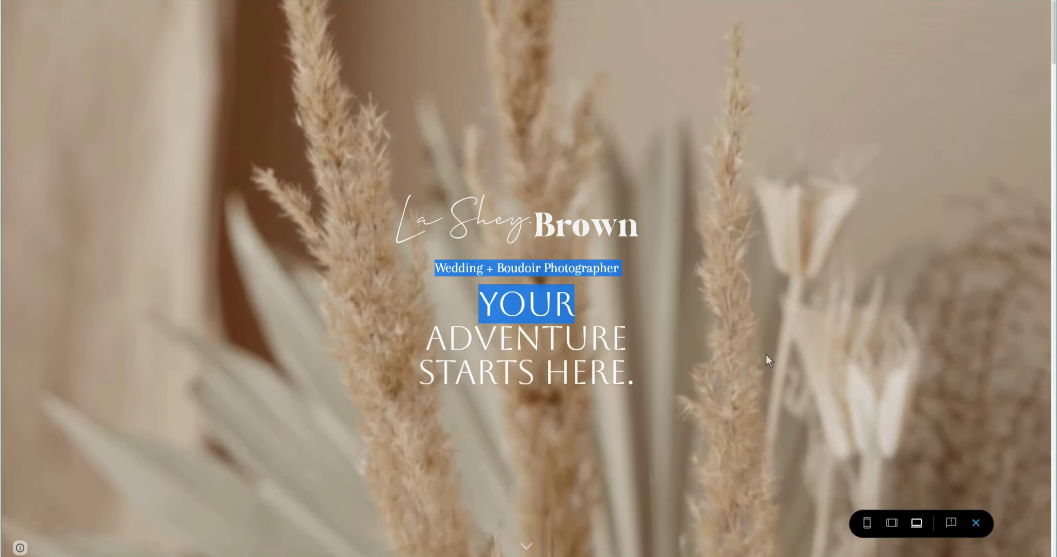
{"action": "left_click", "coordinate": [687, 349]}
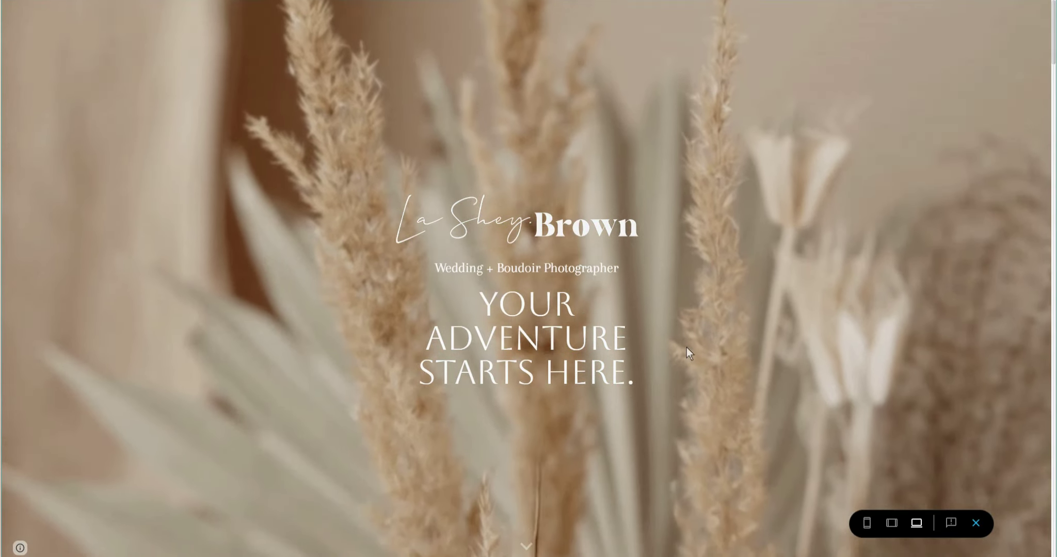
Examine the homepage navigation links for the blog, shop, portfolio, boudoir and weddings below the header
{"action": "scroll", "coordinate": [722, 343], "scroll_direction": "down", "scroll_amount": 7}
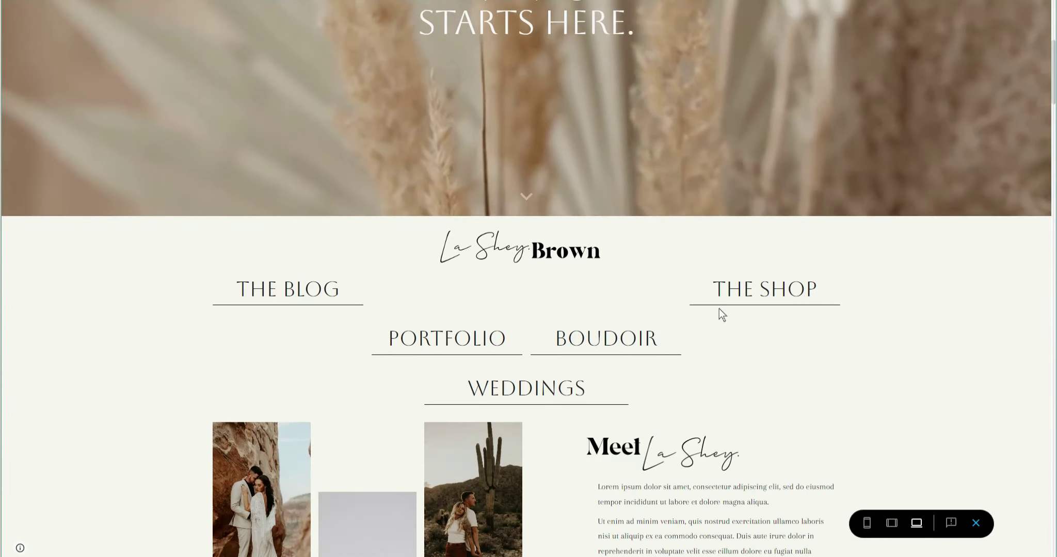
{"action": "scroll", "coordinate": [752, 245], "scroll_direction": "down", "scroll_amount": 3}
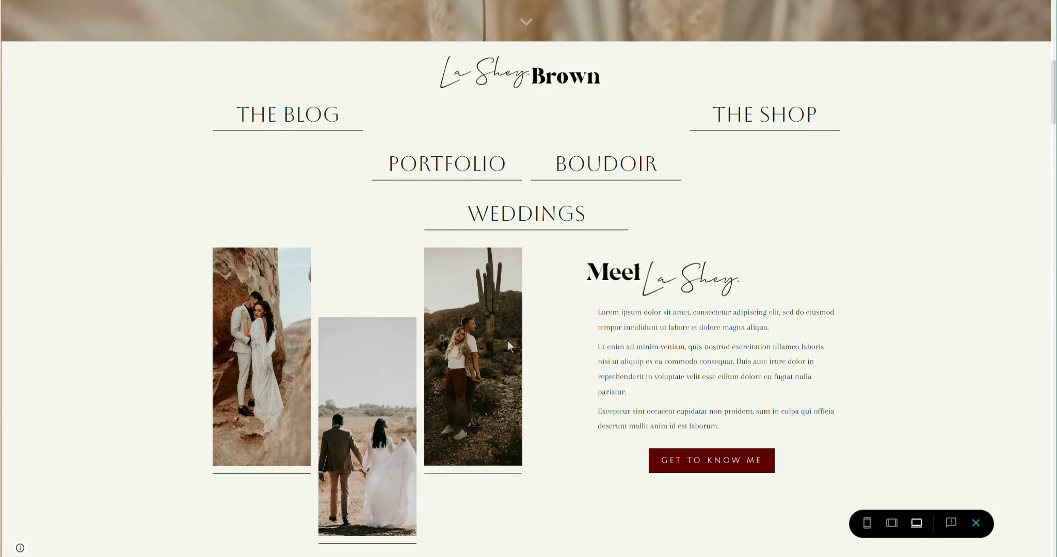
{"action": "left_click_drag", "start_coordinate": [238, 113], "coordinate": [322, 116]}
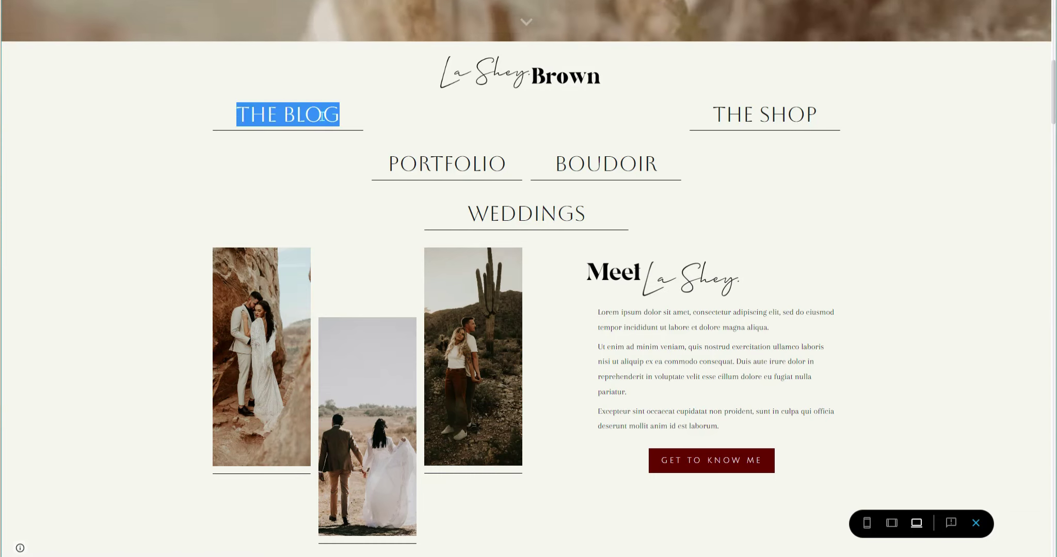
{"action": "left_click_drag", "start_coordinate": [389, 164], "coordinate": [711, 120]}
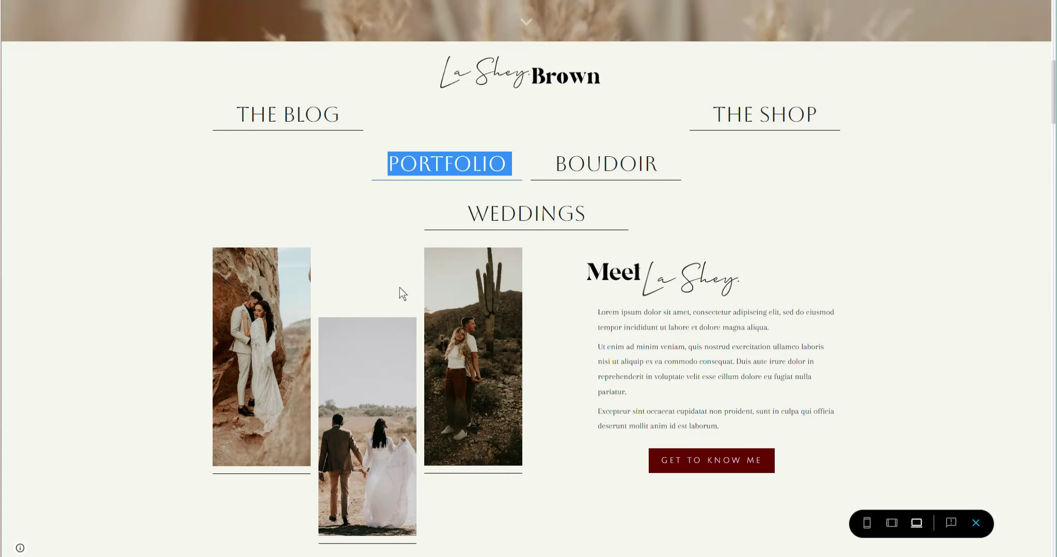
{"action": "scroll", "coordinate": [402, 294], "scroll_direction": "up", "scroll_amount": 5}
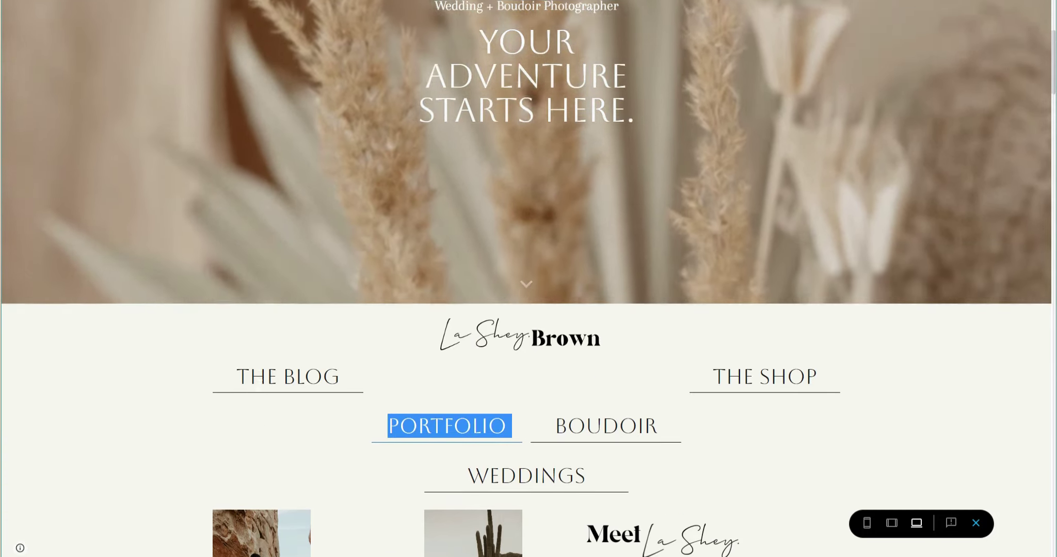
{"action": "scroll", "coordinate": [263, 387], "scroll_direction": "up", "scroll_amount": 5}
{"action": "scroll", "coordinate": [526, 382], "scroll_direction": "down", "scroll_amount": 5}
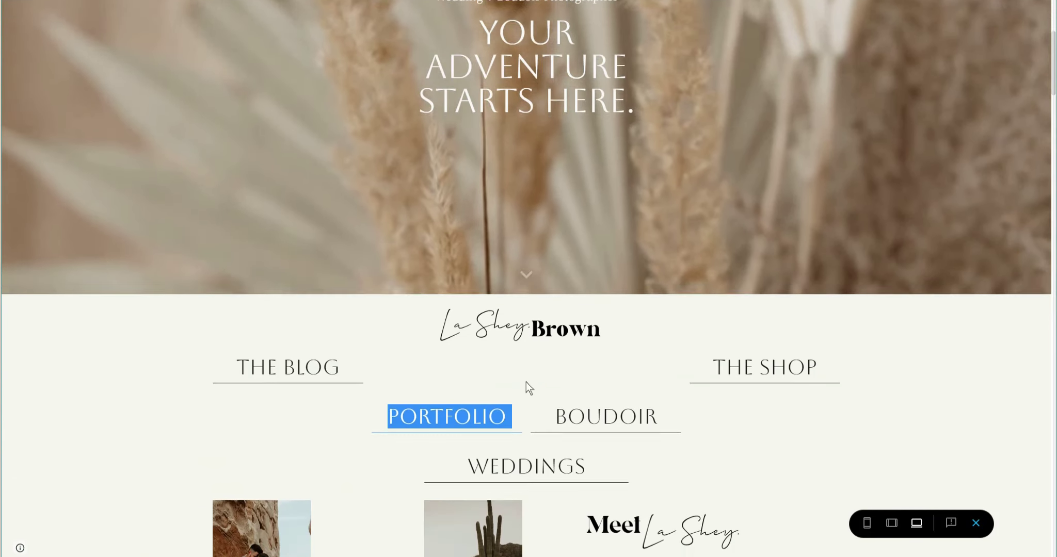
{"action": "scroll", "coordinate": [526, 382], "scroll_direction": "down", "scroll_amount": 3}
{"action": "left_click", "coordinate": [310, 269]}
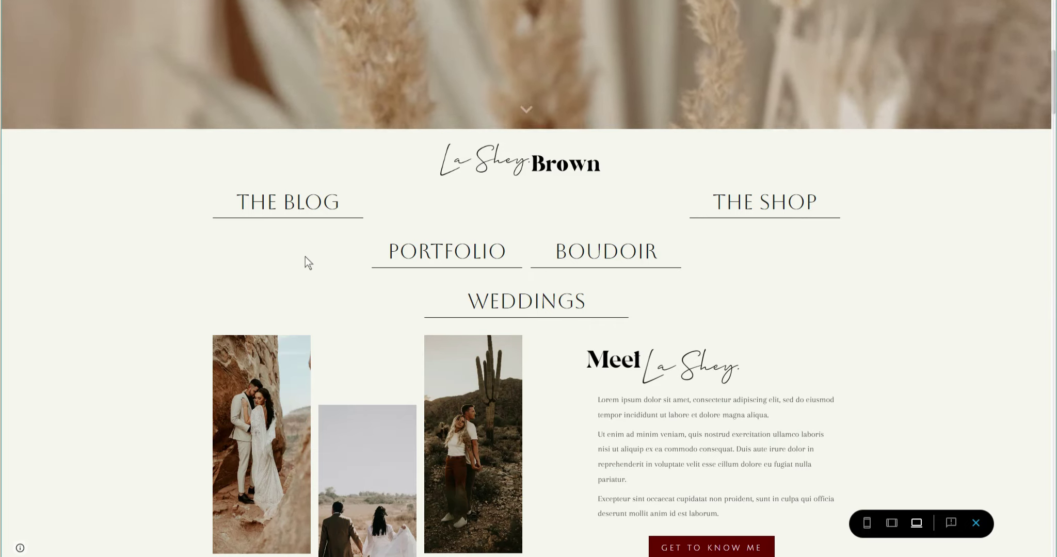
{"action": "scroll", "coordinate": [305, 257], "scroll_direction": "up", "scroll_amount": 2}
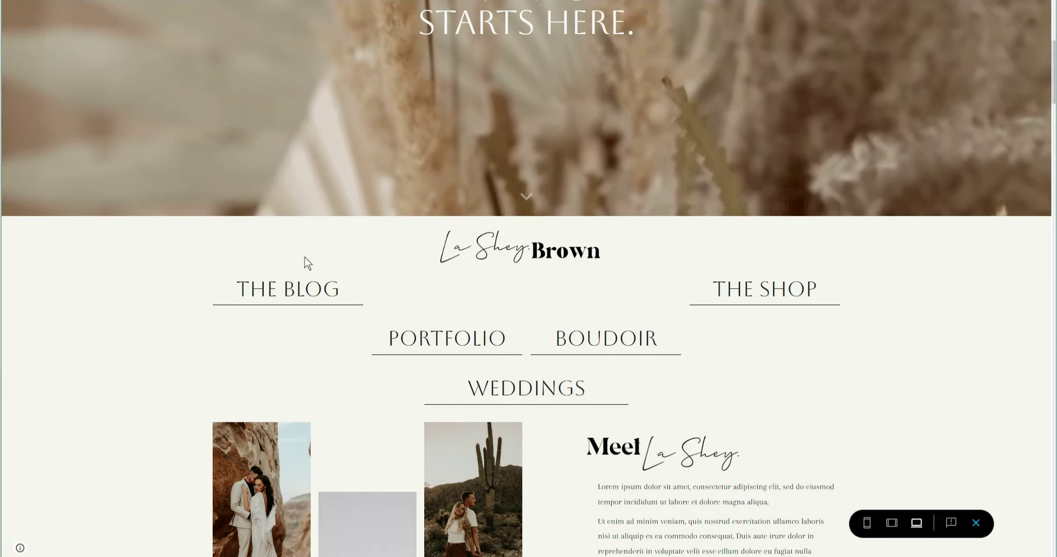
{"action": "scroll", "coordinate": [304, 257], "scroll_direction": "down", "scroll_amount": 2}
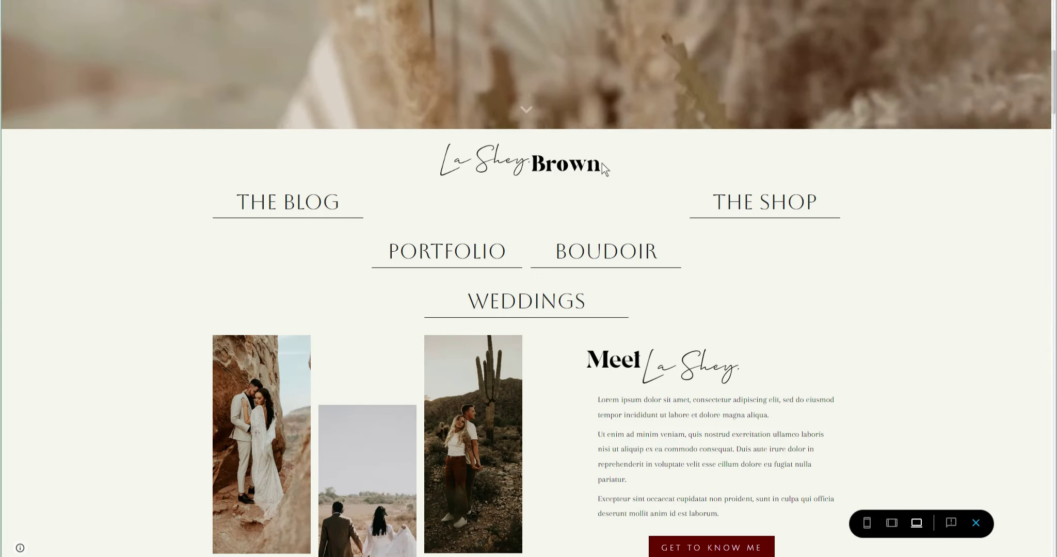
Review the homepage sections from the photographer's introduction through the services and posing guide to On the Blog, and return to the header
{"action": "scroll", "coordinate": [649, 284], "scroll_direction": "down", "scroll_amount": 3}
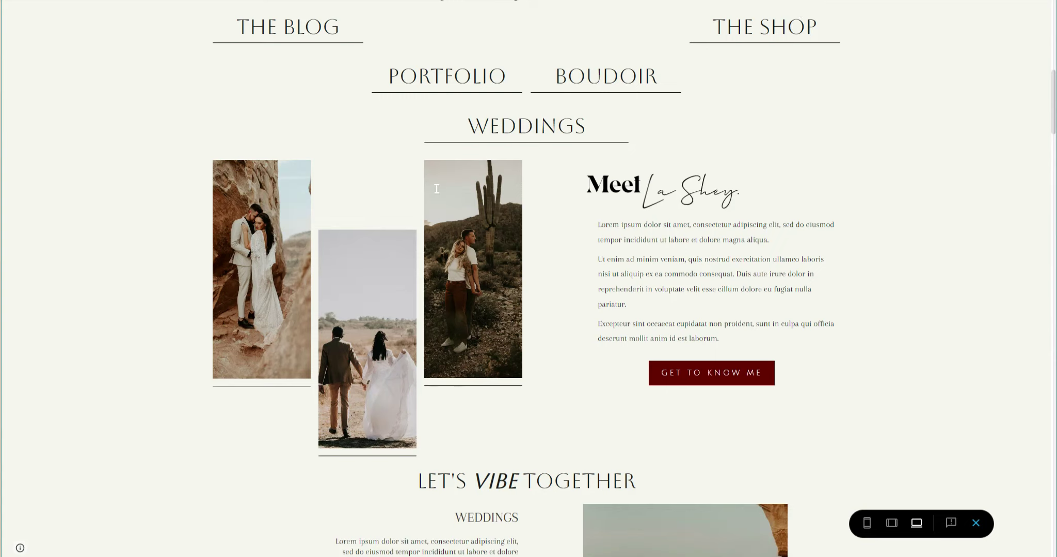
{"action": "scroll", "coordinate": [442, 224], "scroll_direction": "down", "scroll_amount": 2}
{"action": "scroll", "coordinate": [767, 184], "scroll_direction": "down", "scroll_amount": 4}
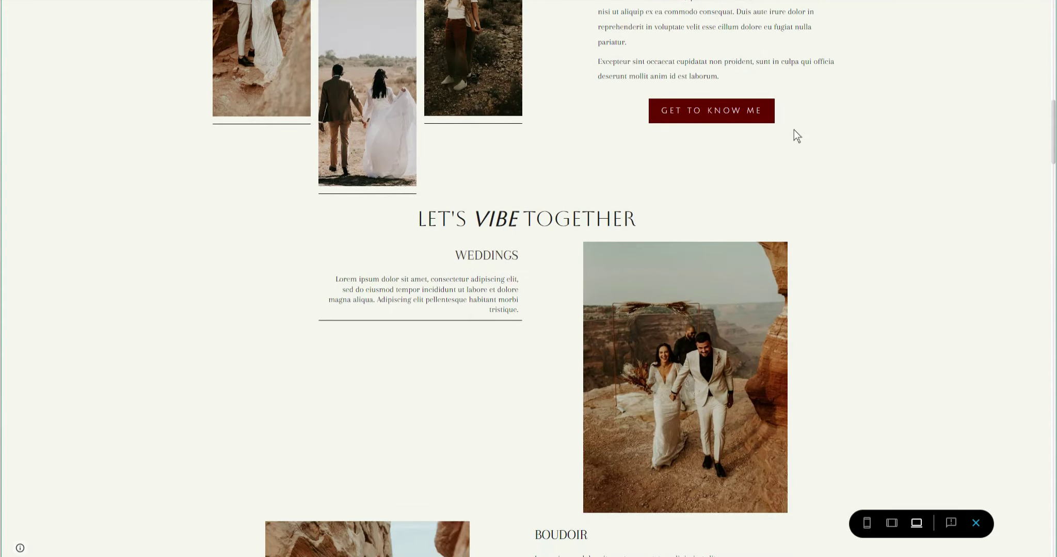
{"action": "scroll", "coordinate": [476, 295], "scroll_direction": "down", "scroll_amount": 6}
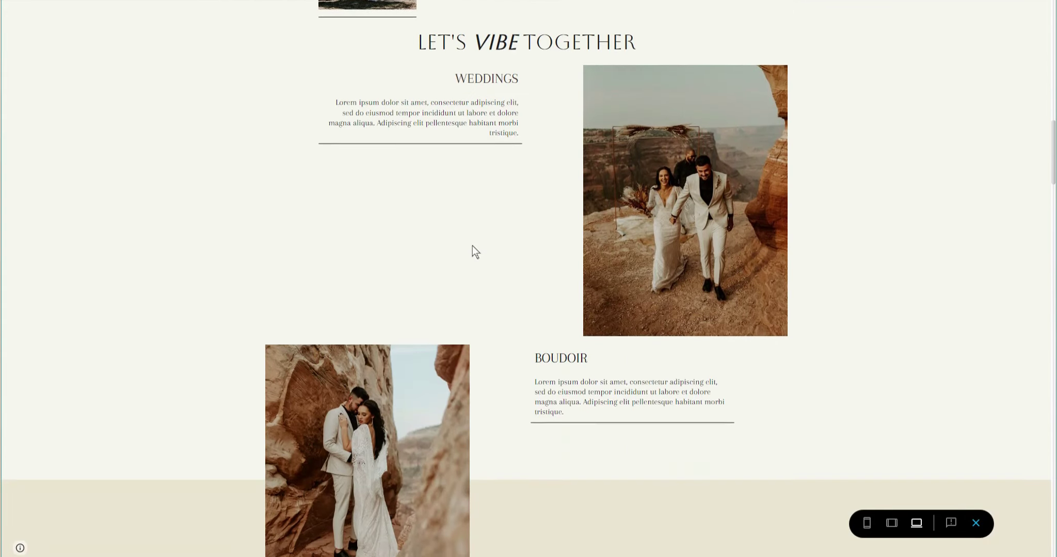
{"action": "scroll", "coordinate": [494, 158], "scroll_direction": "up", "scroll_amount": 4}
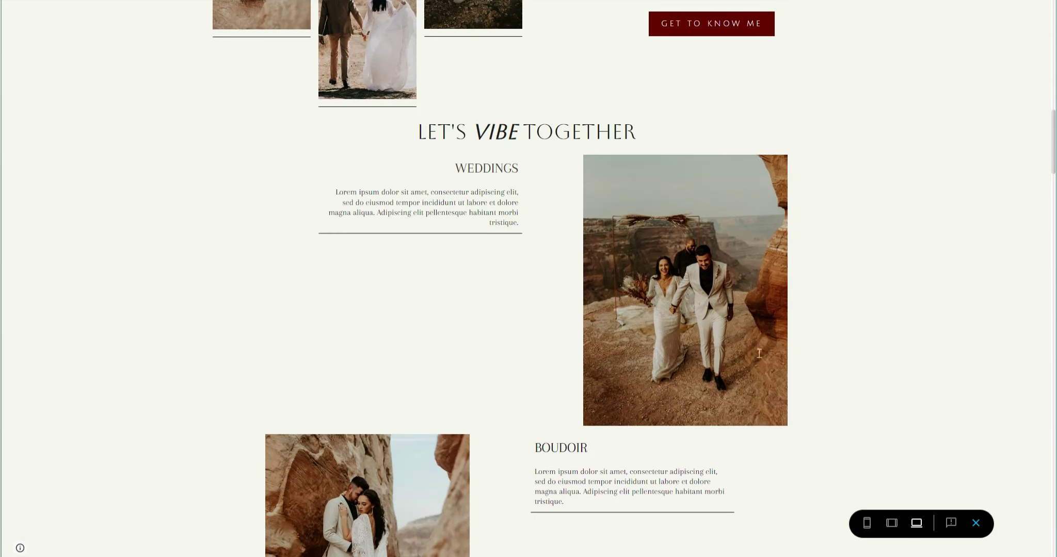
{"action": "scroll", "coordinate": [653, 366], "scroll_direction": "down", "scroll_amount": 4}
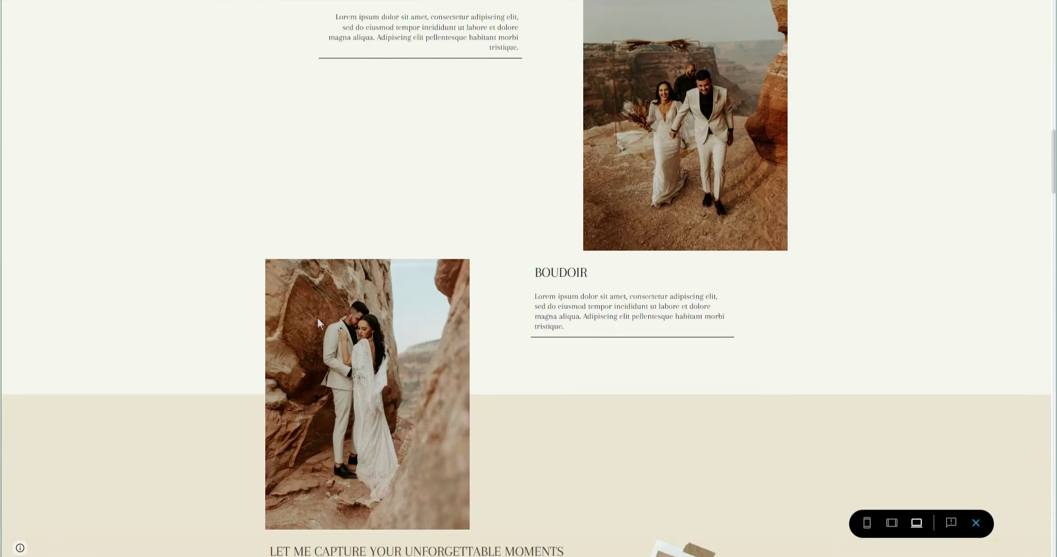
{"action": "scroll", "coordinate": [542, 421], "scroll_direction": "down", "scroll_amount": 4}
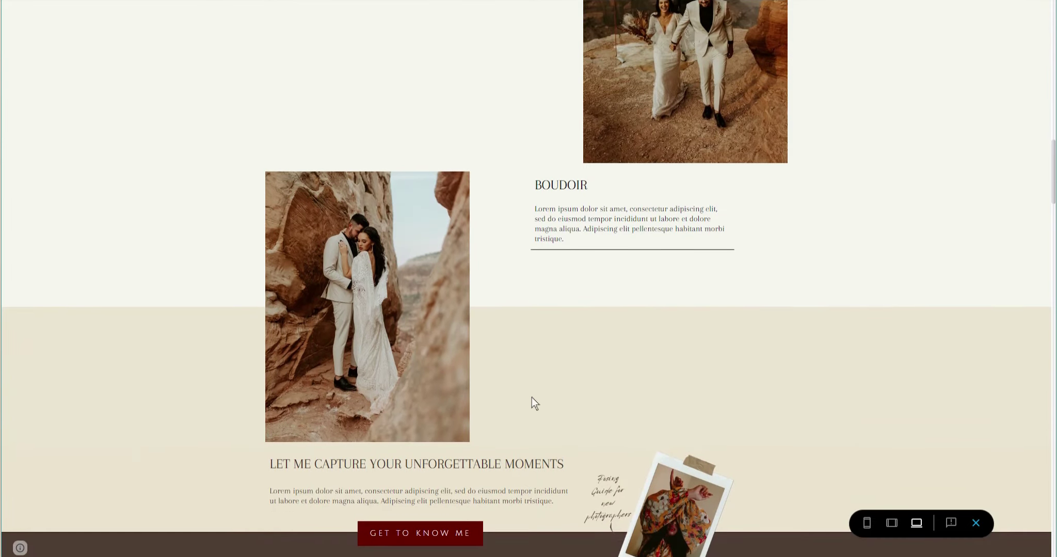
{"action": "scroll", "coordinate": [533, 402], "scroll_direction": "down", "scroll_amount": 2}
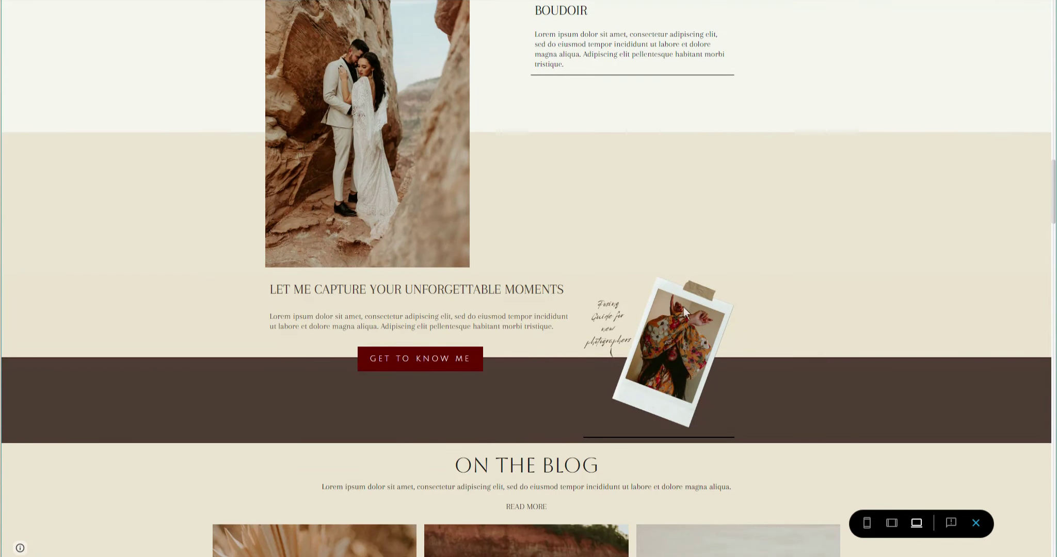
{"action": "scroll", "coordinate": [587, 443], "scroll_direction": "down", "scroll_amount": 8}
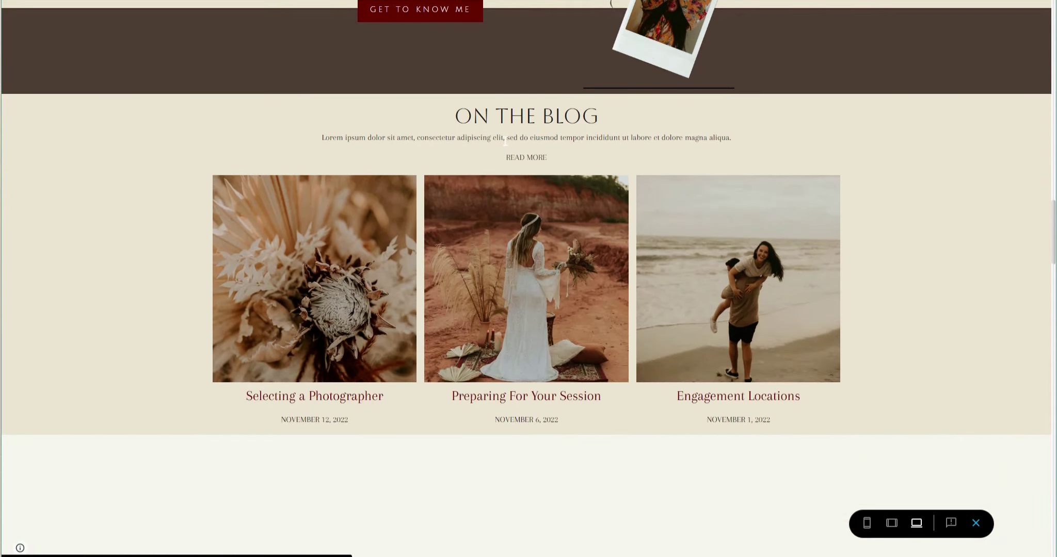
{"action": "scroll", "coordinate": [911, 447], "scroll_direction": "up", "scroll_amount": 20}
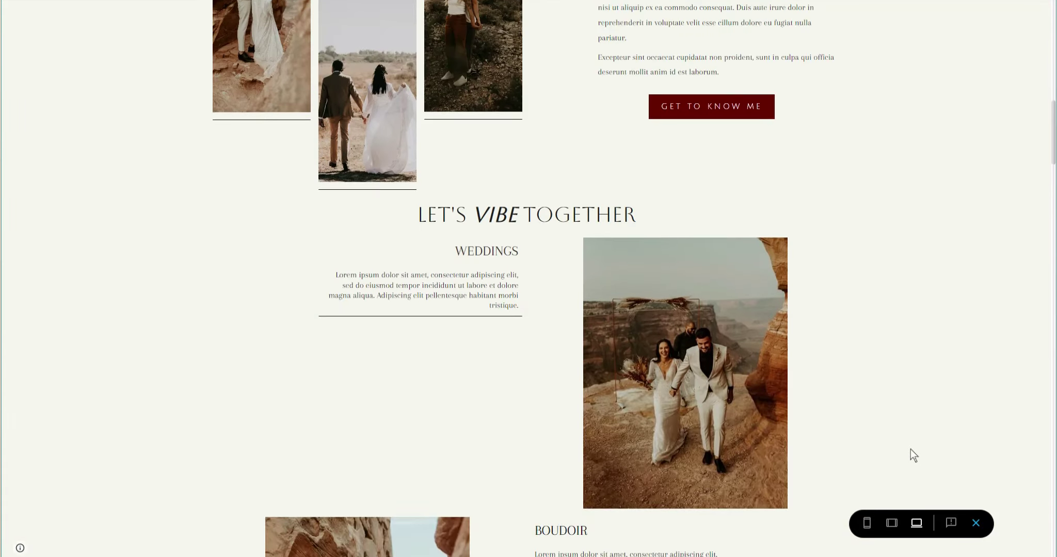
{"action": "scroll", "coordinate": [908, 448], "scroll_direction": "up", "scroll_amount": 18}
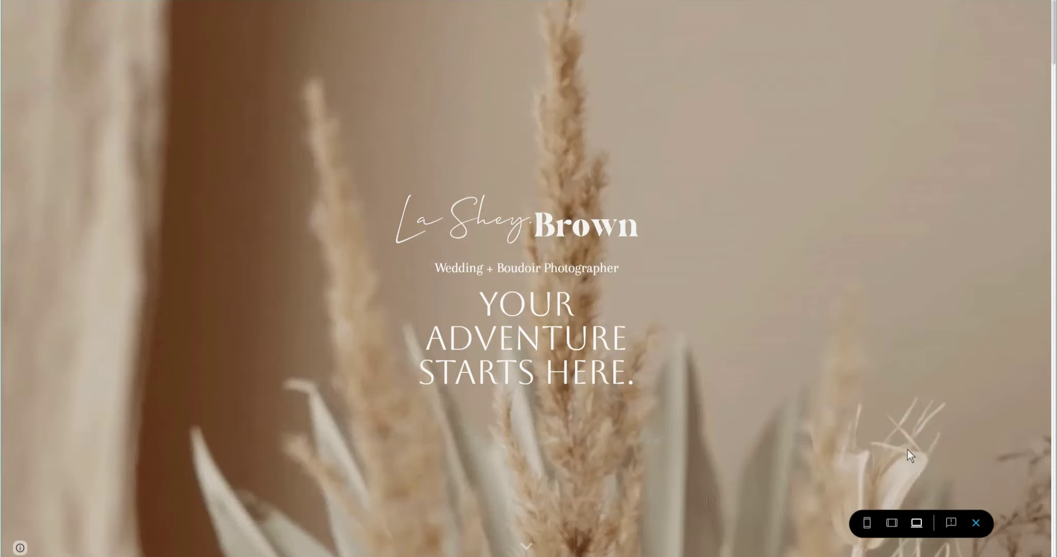
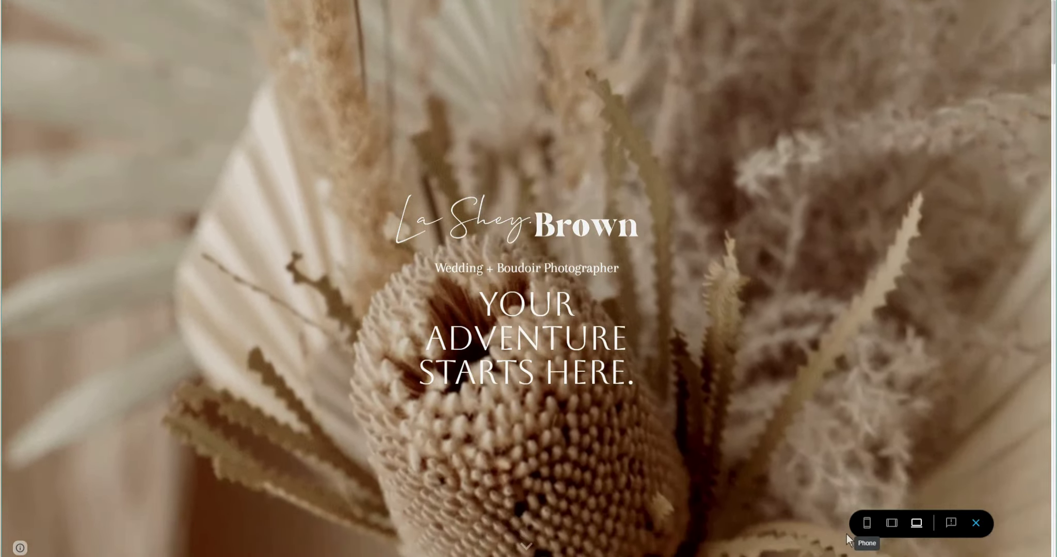
Switch the preview to phone size and examine how the header, navigation links, introduction and Weddings section stack
{"action": "left_click", "coordinate": [868, 523]}
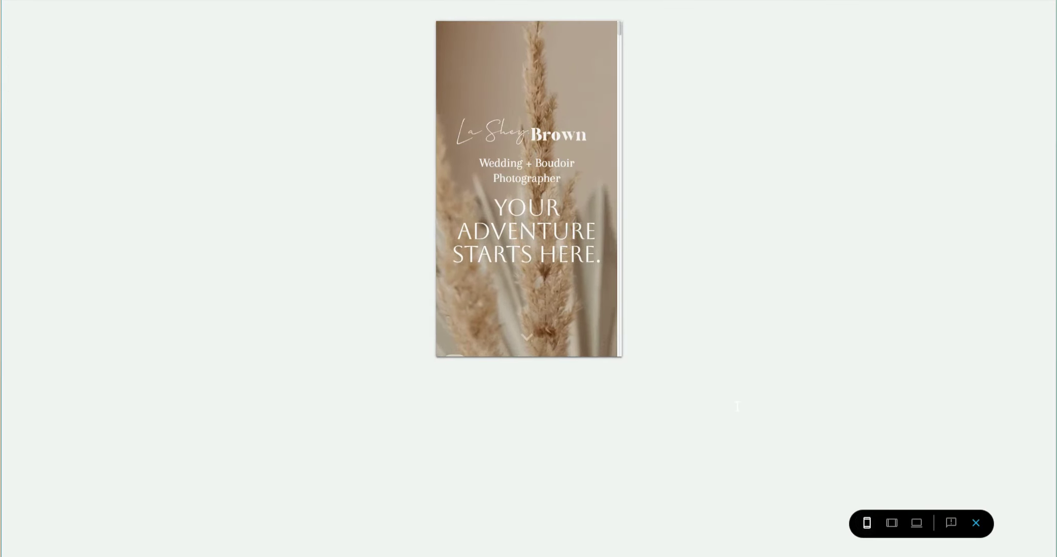
{"action": "scroll", "coordinate": [542, 145], "scroll_direction": "down", "scroll_amount": 3}
{"action": "scroll", "coordinate": [542, 145], "scroll_direction": "down", "scroll_amount": 2}
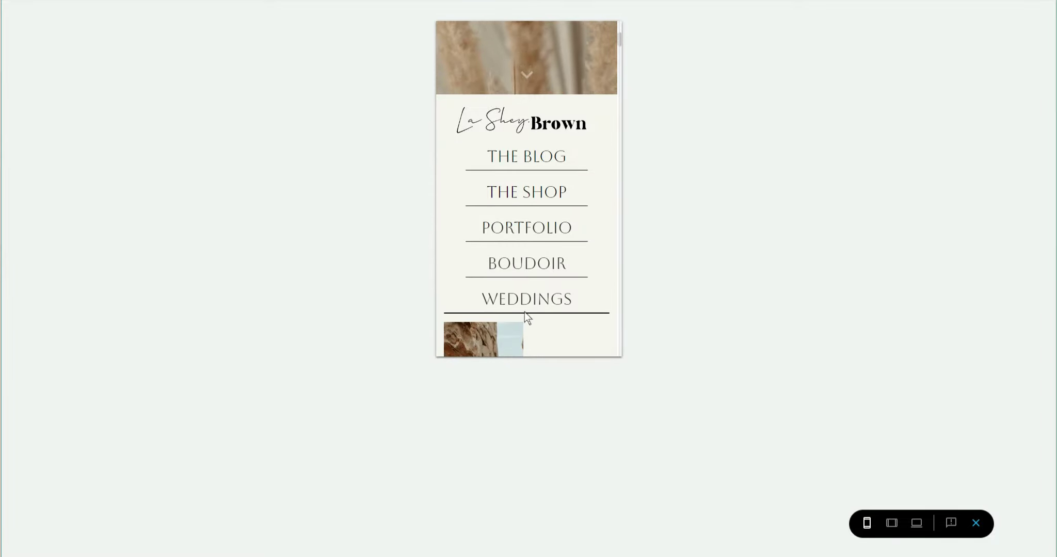
{"action": "scroll", "coordinate": [525, 312], "scroll_direction": "down", "scroll_amount": 12}
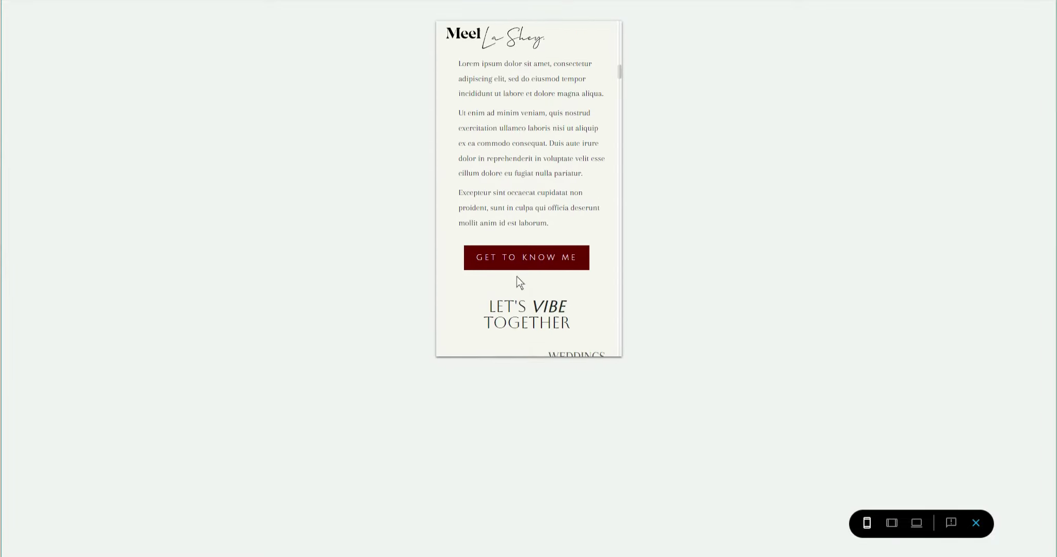
{"action": "scroll", "coordinate": [520, 283], "scroll_direction": "down", "scroll_amount": 1}
{"action": "scroll", "coordinate": [520, 283], "scroll_direction": "up", "scroll_amount": 4}
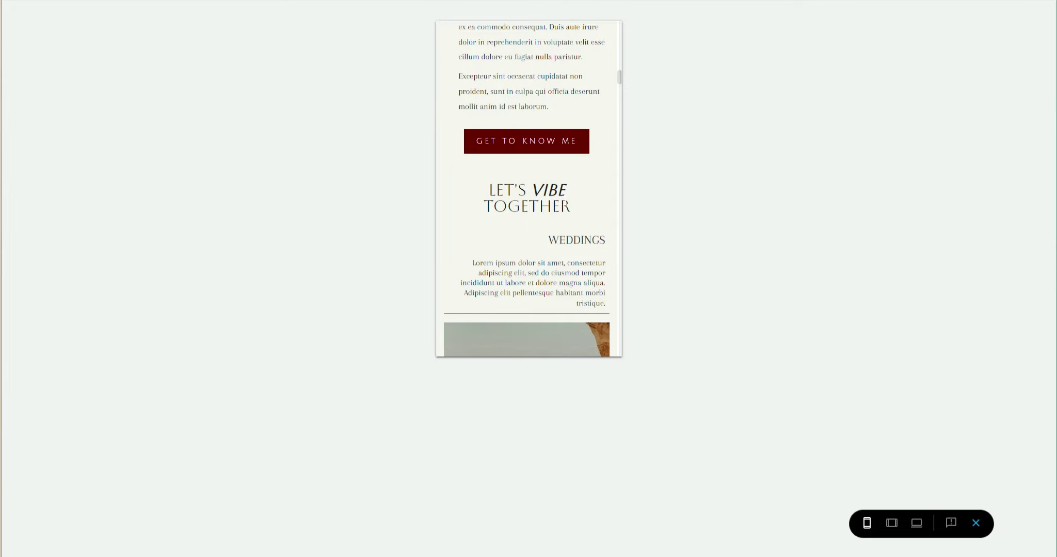
{"action": "scroll", "coordinate": [523, 225], "scroll_direction": "down", "scroll_amount": 4}
{"action": "scroll", "coordinate": [537, 141], "scroll_direction": "up", "scroll_amount": 8}
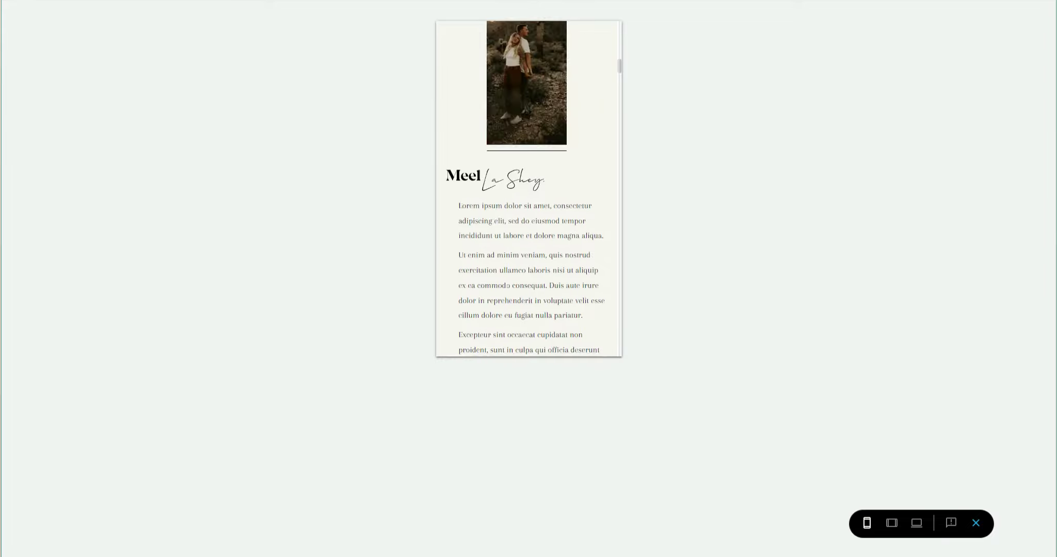
{"action": "scroll", "coordinate": [526, 188], "scroll_direction": "down", "scroll_amount": 5}
{"action": "scroll", "coordinate": [538, 225], "scroll_direction": "down", "scroll_amount": 8}
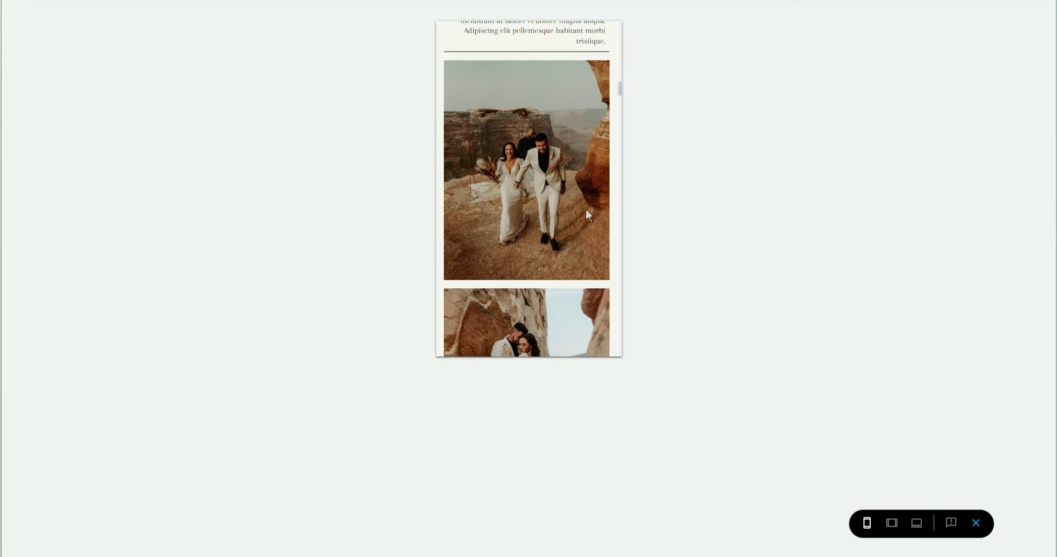
{"action": "scroll", "coordinate": [532, 265], "scroll_direction": "up", "scroll_amount": 4}
{"action": "scroll", "coordinate": [559, 215], "scroll_direction": "up", "scroll_amount": 4}
{"action": "scroll", "coordinate": [559, 216], "scroll_direction": "down", "scroll_amount": 4}
{"action": "scroll", "coordinate": [544, 216], "scroll_direction": "up", "scroll_amount": 2}
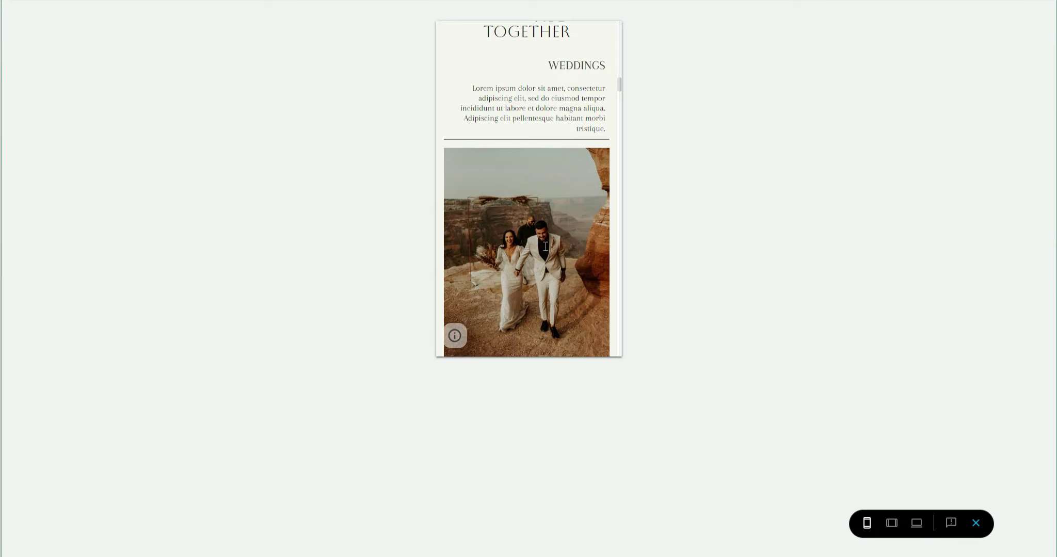
Review the phone preview from the Weddings section through Boudoir and the posing guide to On the Blog
{"action": "scroll", "coordinate": [545, 246], "scroll_direction": "down", "scroll_amount": 8}
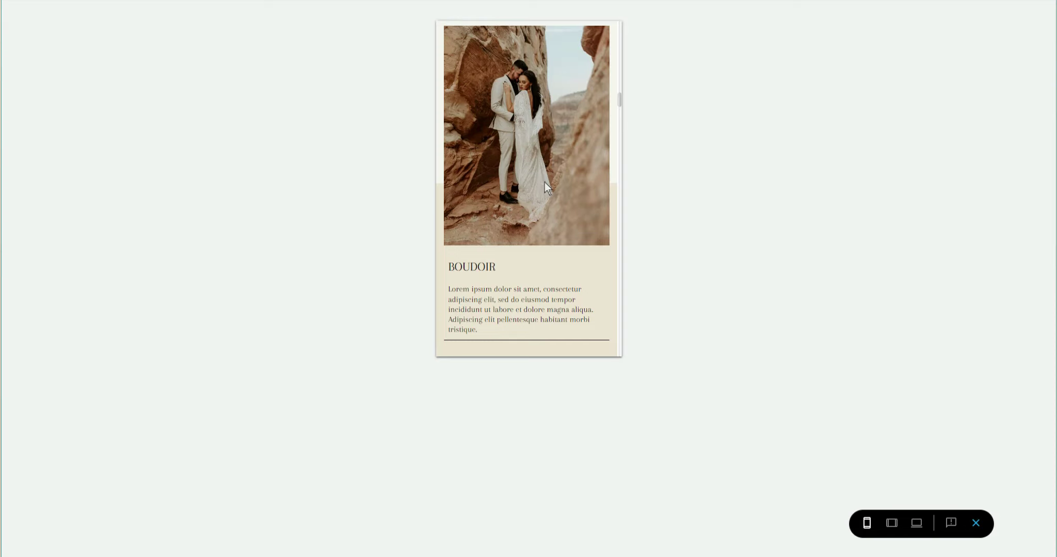
{"action": "scroll", "coordinate": [548, 183], "scroll_direction": "down", "scroll_amount": 5}
{"action": "scroll", "coordinate": [552, 178], "scroll_direction": "up", "scroll_amount": 3}
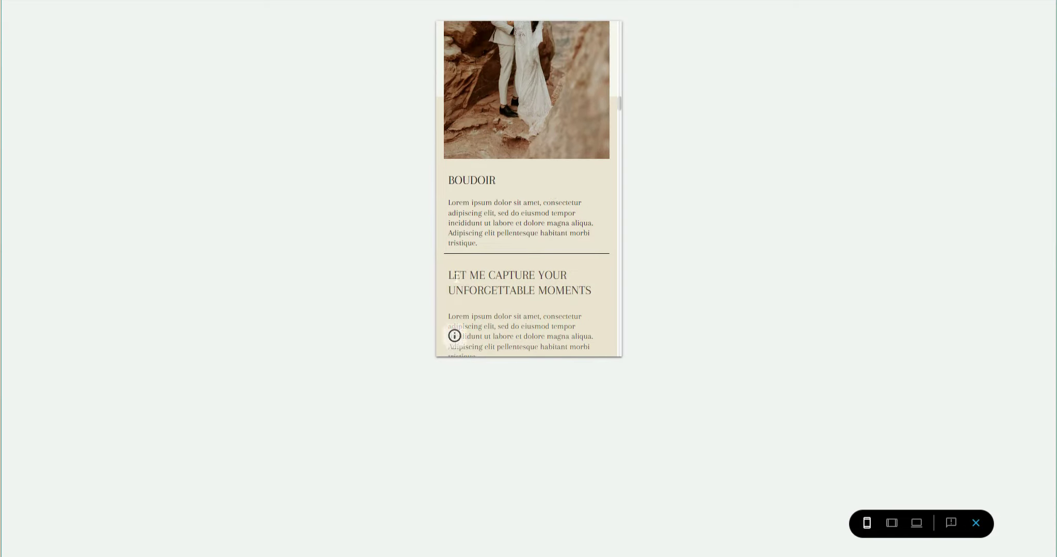
{"action": "scroll", "coordinate": [590, 275], "scroll_direction": "down", "scroll_amount": 5}
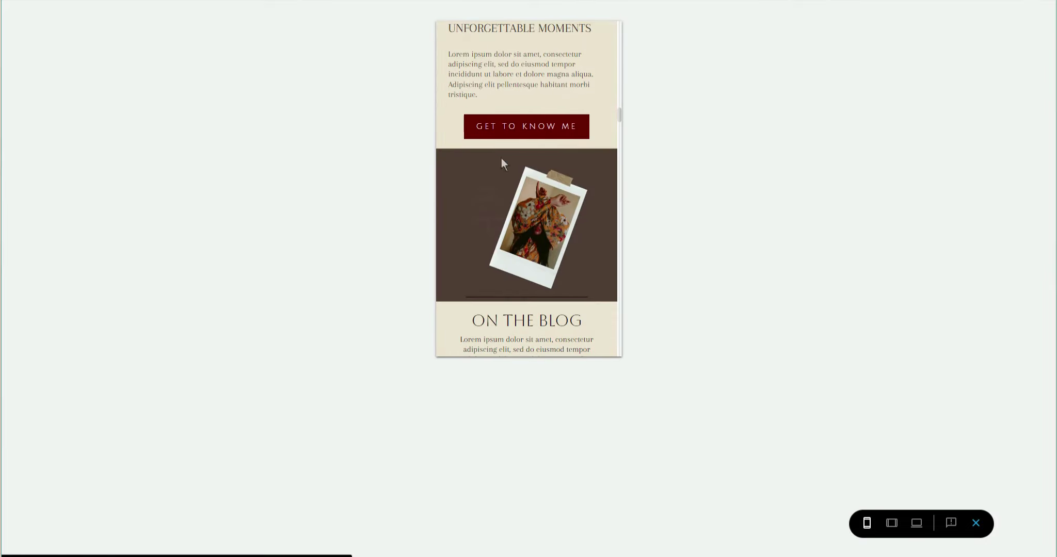
Compare the homepage at tablet and desktop sizes, review the photo gallery and blog sections at desktop size, and exit the preview
{"action": "left_click", "coordinate": [892, 524]}
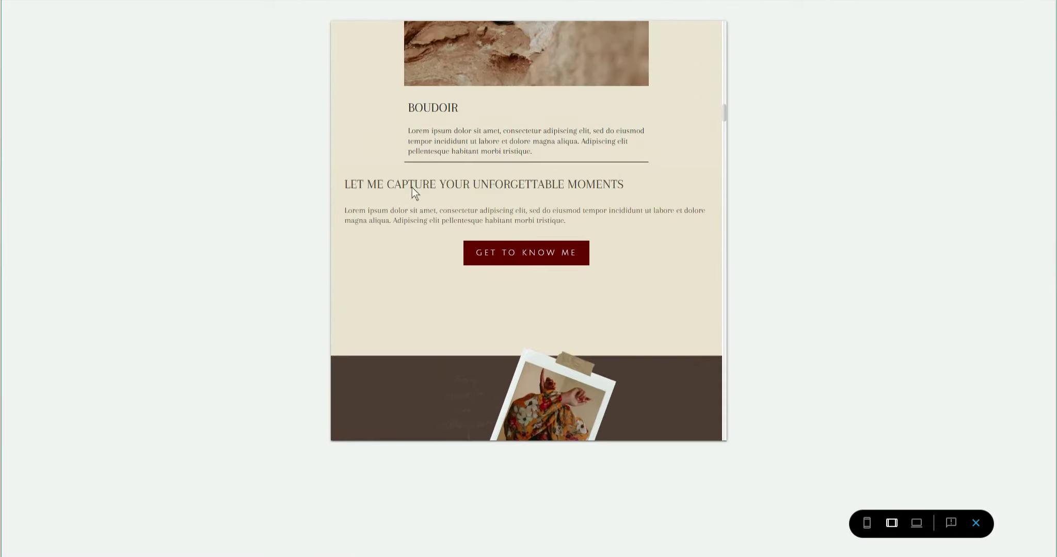
{"action": "left_click", "coordinate": [916, 523]}
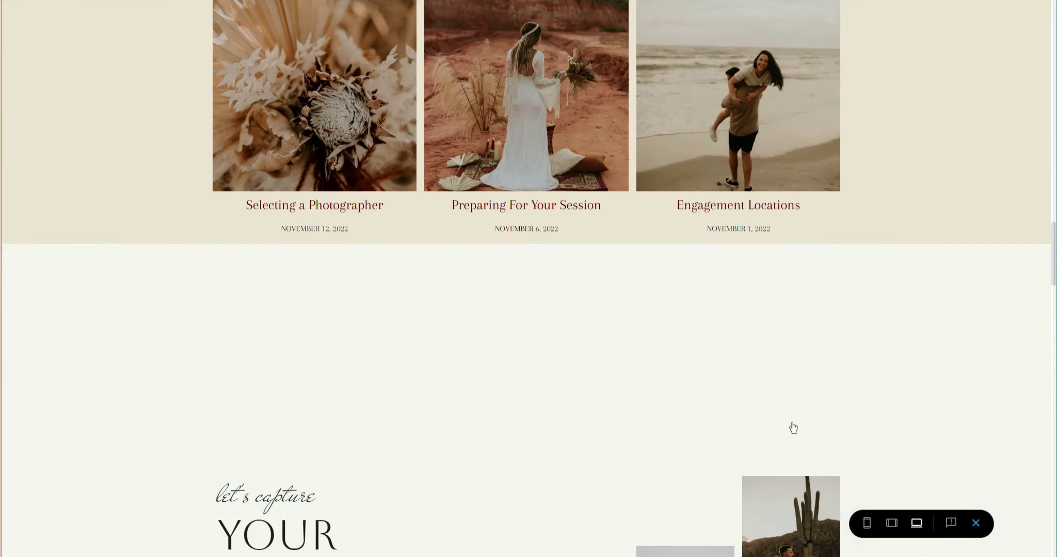
{"action": "scroll", "coordinate": [790, 418], "scroll_direction": "down", "scroll_amount": 10}
{"action": "scroll", "coordinate": [802, 404], "scroll_direction": "down", "scroll_amount": 5}
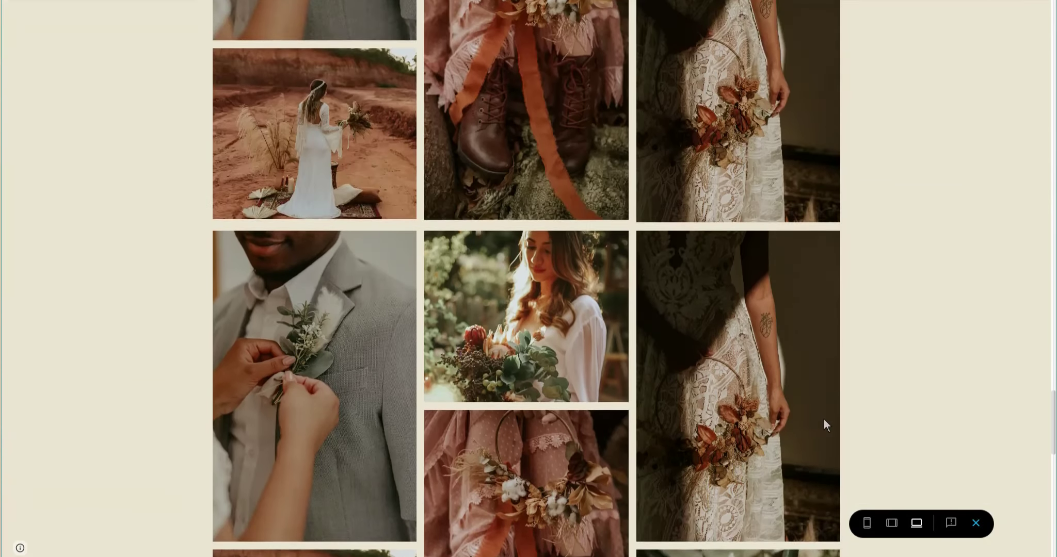
{"action": "scroll", "coordinate": [823, 418], "scroll_direction": "up", "scroll_amount": 5}
{"action": "scroll", "coordinate": [825, 447], "scroll_direction": "down", "scroll_amount": 10}
{"action": "scroll", "coordinate": [822, 443], "scroll_direction": "up", "scroll_amount": 5}
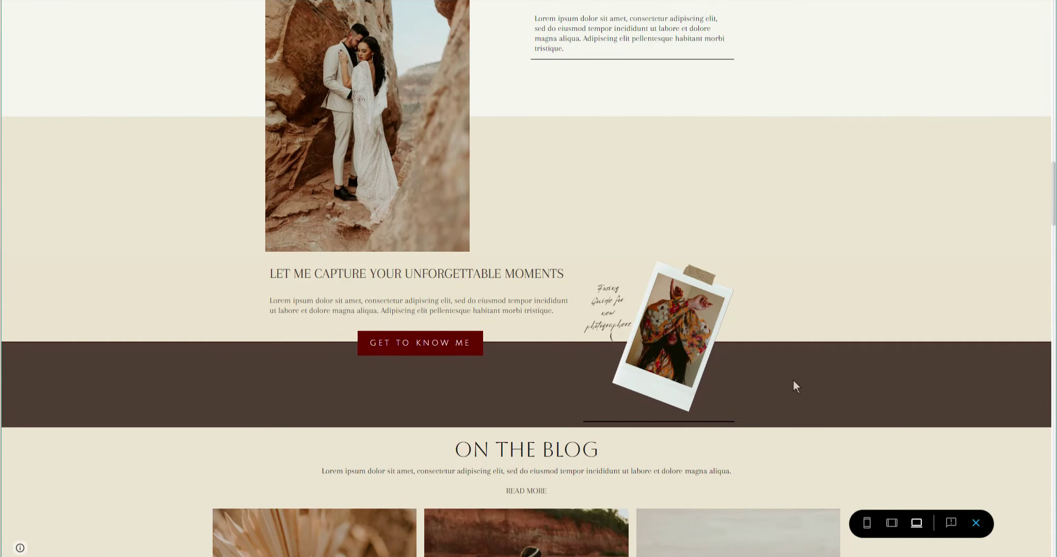
{"action": "left_click", "coordinate": [976, 524]}
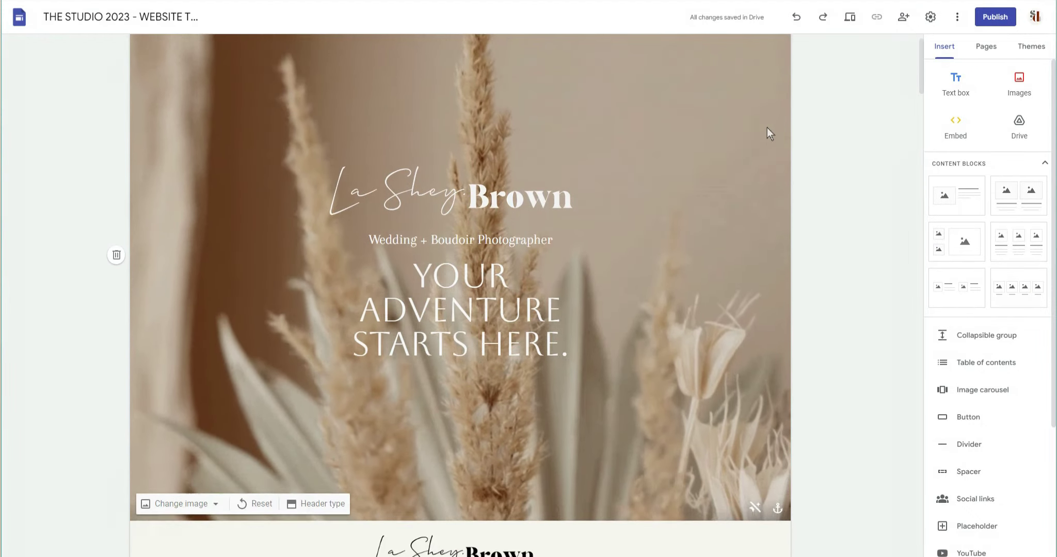
Select the header's logo, subtitle and tagline in turn to examine how each element is built and formatted
{"action": "scroll", "coordinate": [767, 133], "scroll_direction": "down", "scroll_amount": 1}
{"action": "left_click", "coordinate": [472, 147]}
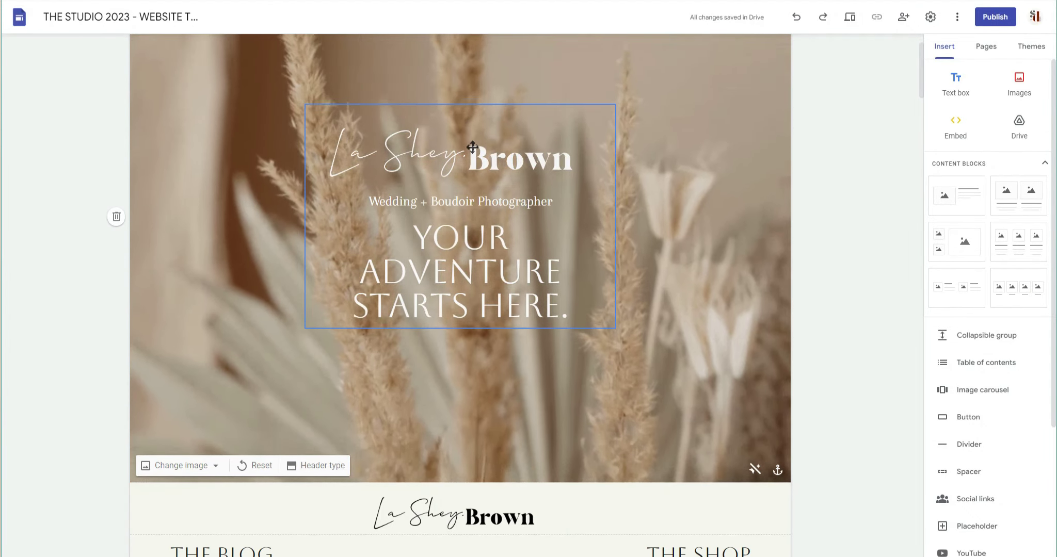
{"action": "left_click", "coordinate": [469, 157]}
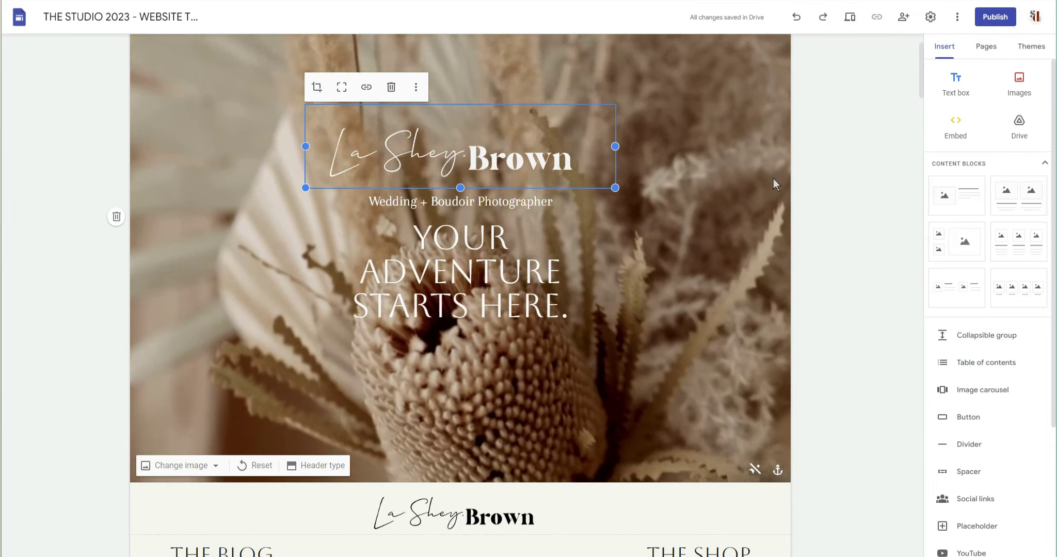
{"action": "scroll", "coordinate": [773, 179], "scroll_direction": "down", "scroll_amount": 3}
{"action": "scroll", "coordinate": [771, 174], "scroll_direction": "up", "scroll_amount": 3}
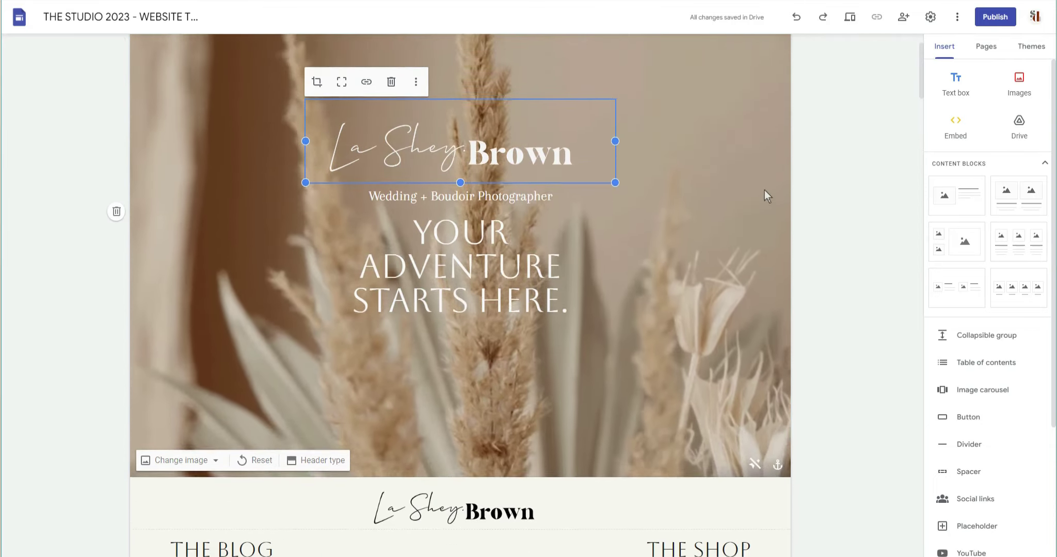
{"action": "left_click", "coordinate": [406, 199]}
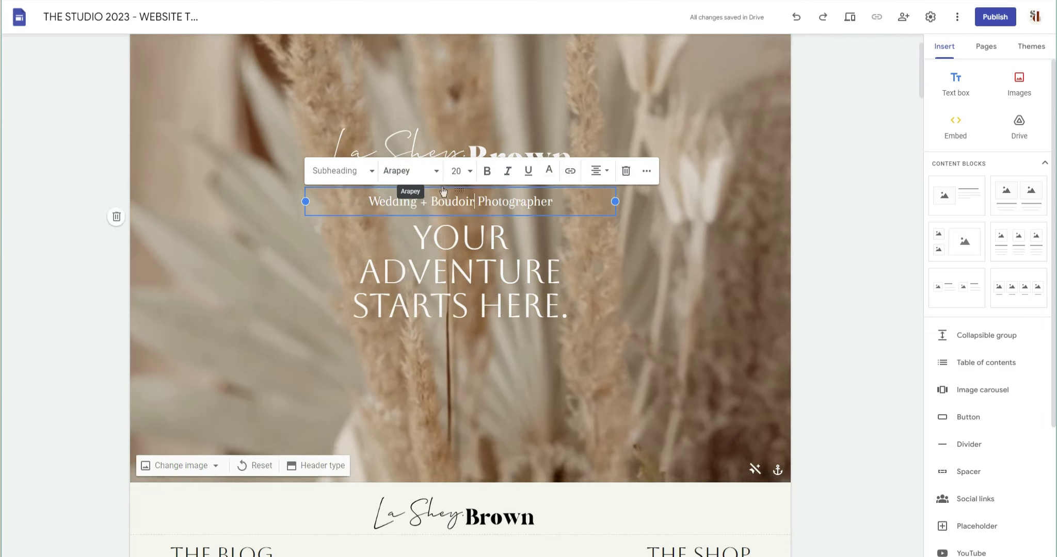
{"action": "left_click", "coordinate": [471, 227]}
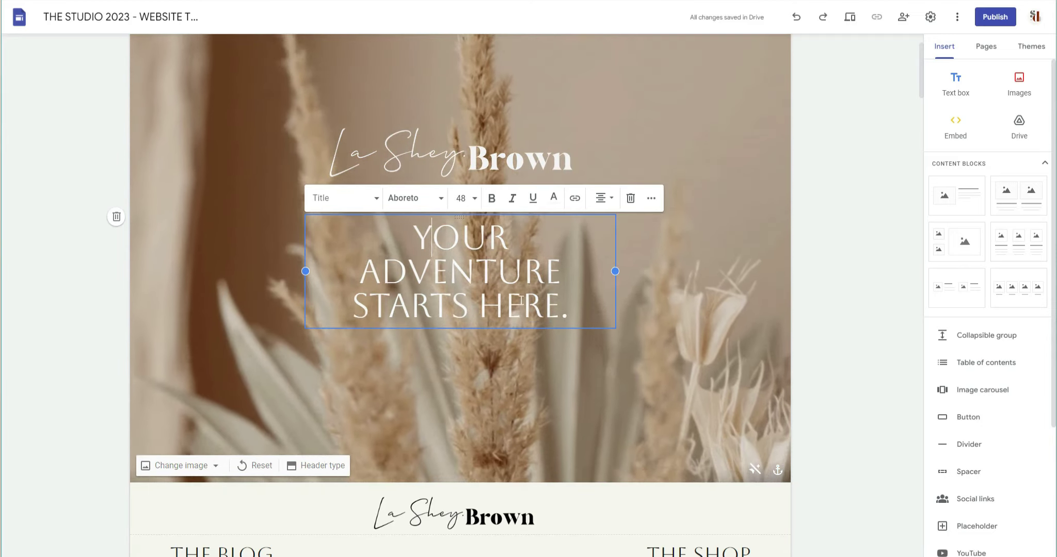
{"action": "scroll", "coordinate": [521, 301], "scroll_direction": "up", "scroll_amount": 2}
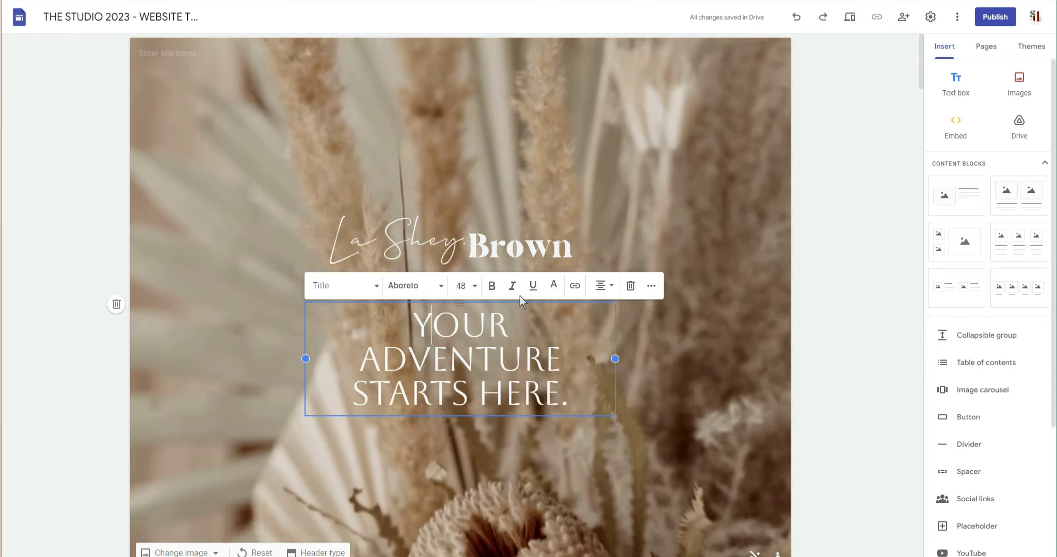
Duplicate the navigation row holding THE BLOG and THE SHOP, and widen the upper THE BLOG item across the empty middle
{"action": "scroll", "coordinate": [519, 296], "scroll_direction": "down", "scroll_amount": 5}
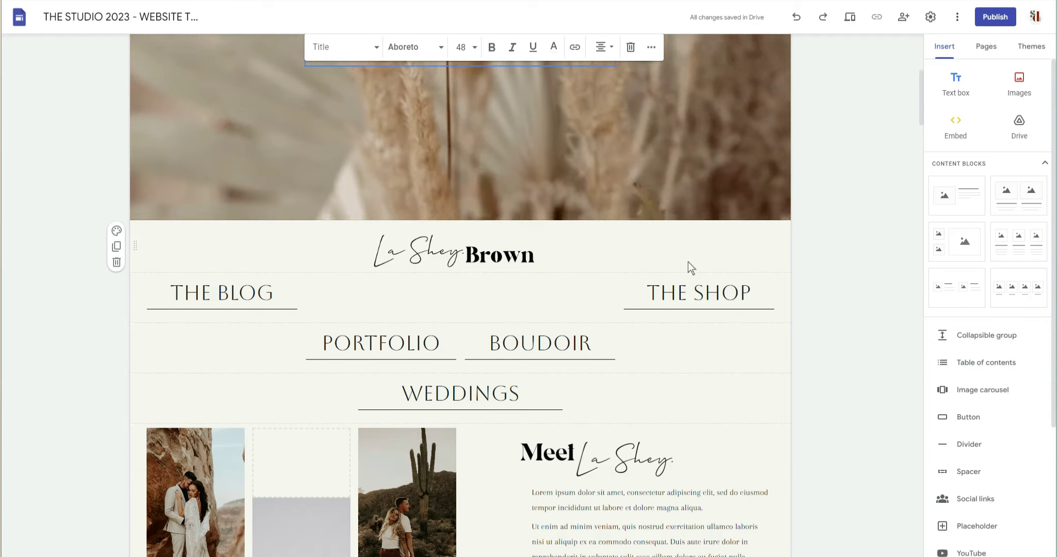
{"action": "left_click", "coordinate": [117, 299]}
{"action": "scroll", "coordinate": [361, 278], "scroll_direction": "up", "scroll_amount": 5}
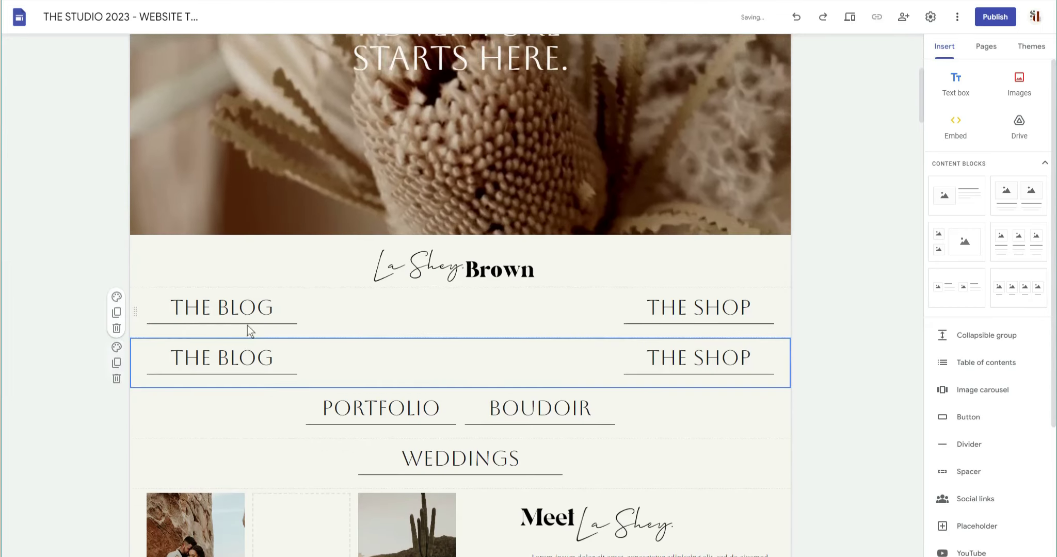
{"action": "left_click", "coordinate": [256, 308]}
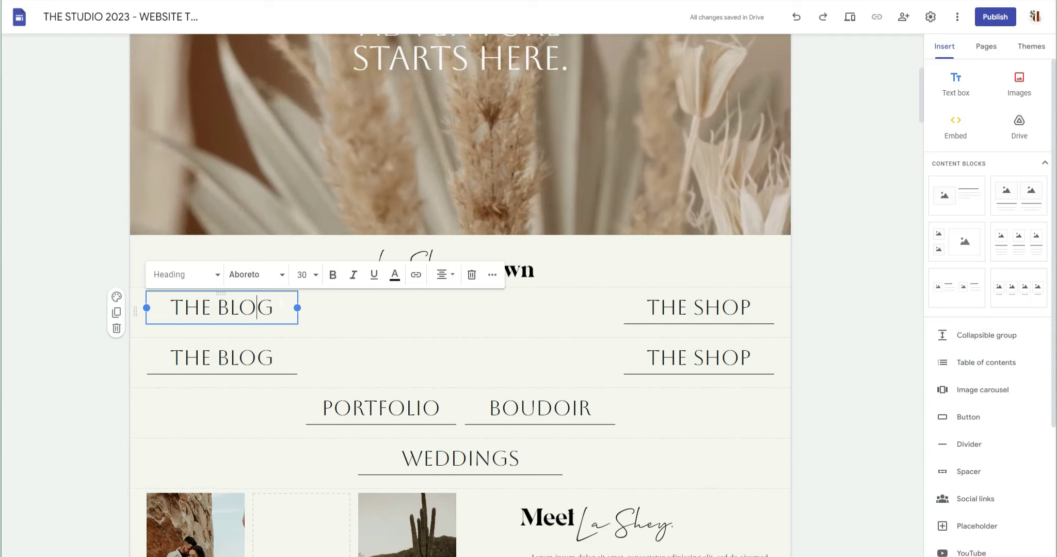
{"action": "left_click_drag", "start_coordinate": [296, 308], "coordinate": [563, 308]}
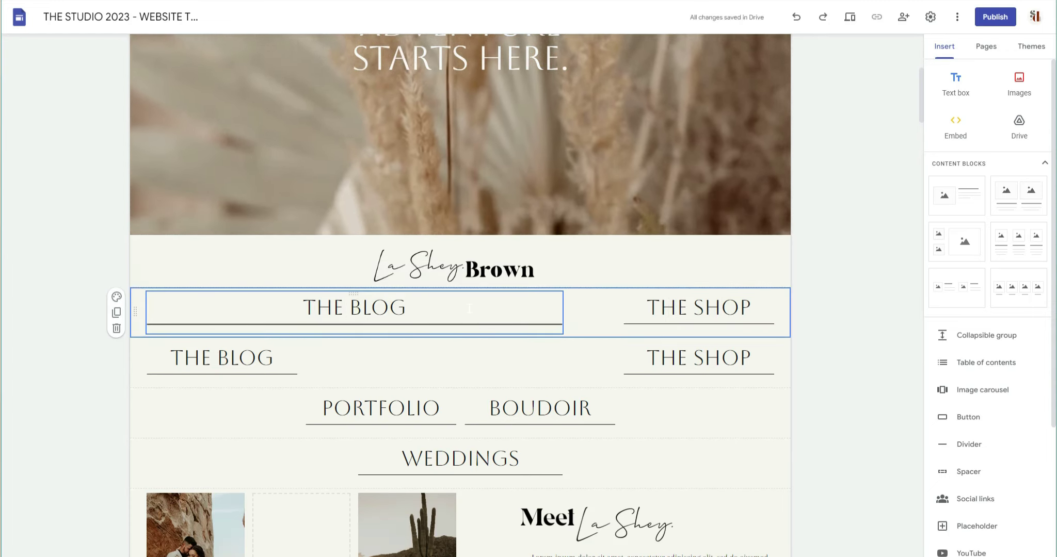
Select the widened THE BLOG group with its underline and narrow it to end before the middle of the row
{"action": "left_click", "coordinate": [407, 308]}
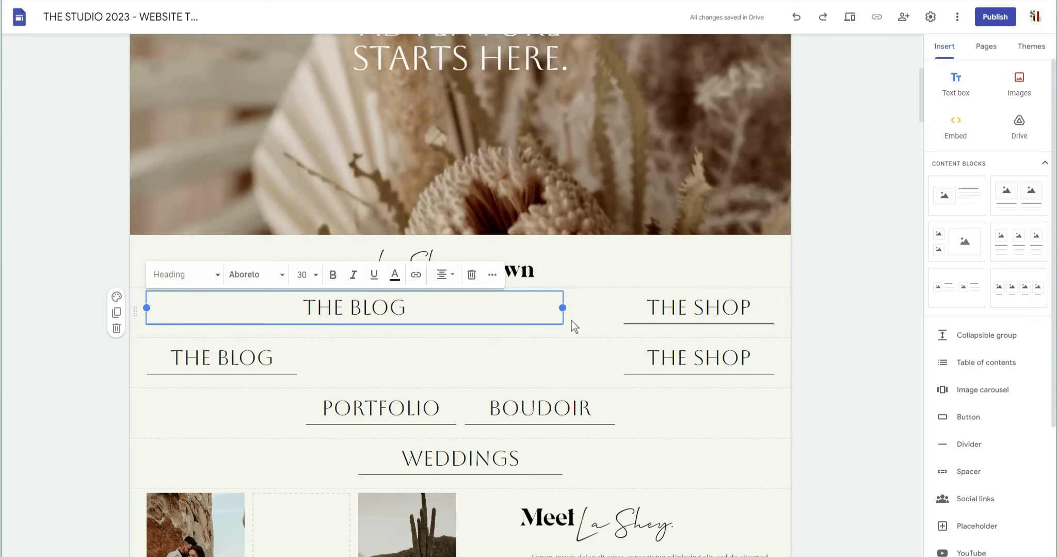
{"action": "left_click", "coordinate": [563, 323]}
{"action": "left_click", "coordinate": [560, 319]}
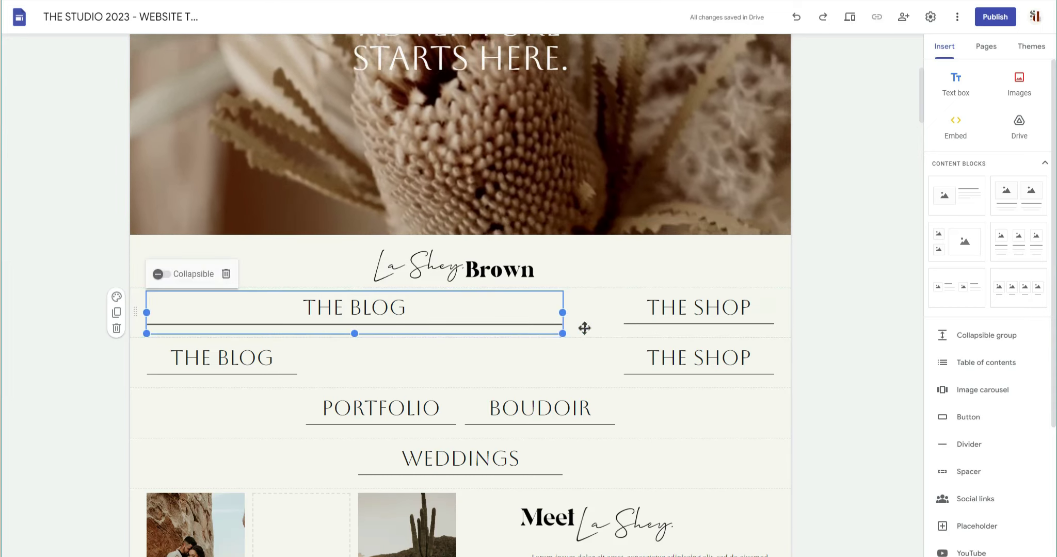
{"action": "left_click_drag", "start_coordinate": [563, 318], "coordinate": [406, 319]}
{"action": "left_click", "coordinate": [472, 335]}
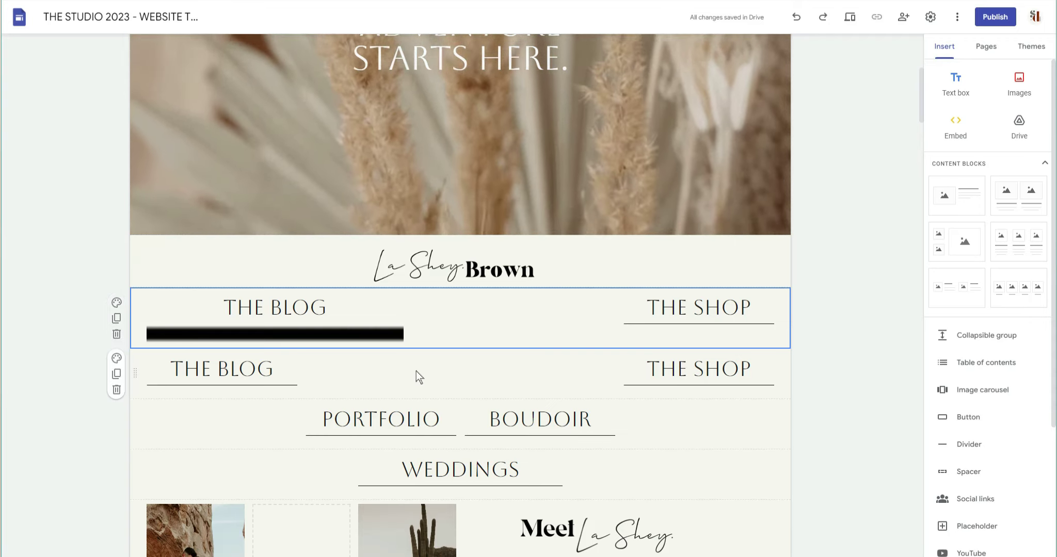
Delete the upper navigation row containing the resized THE BLOG group
{"action": "left_click", "coordinate": [349, 326]}
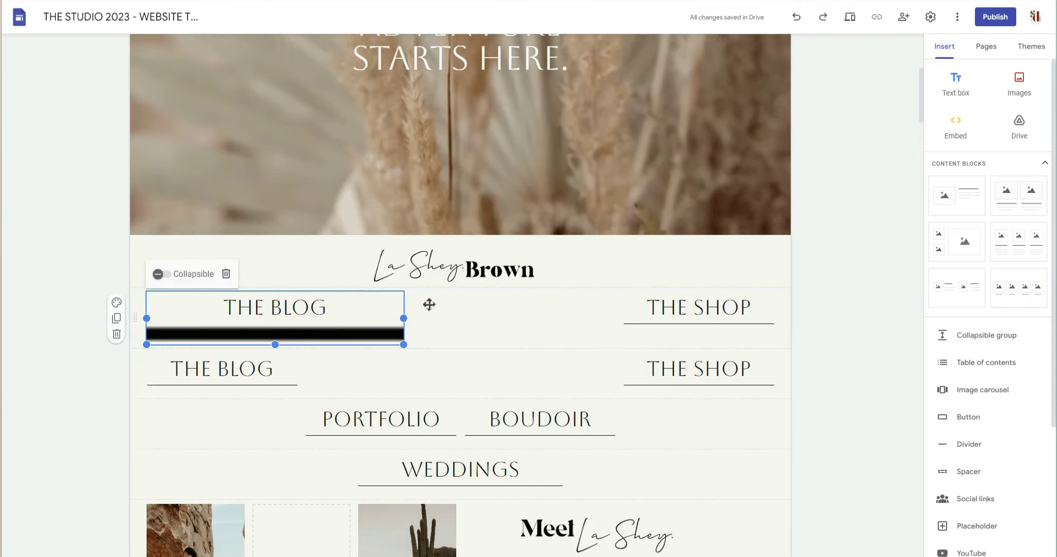
{"action": "left_click", "coordinate": [493, 322]}
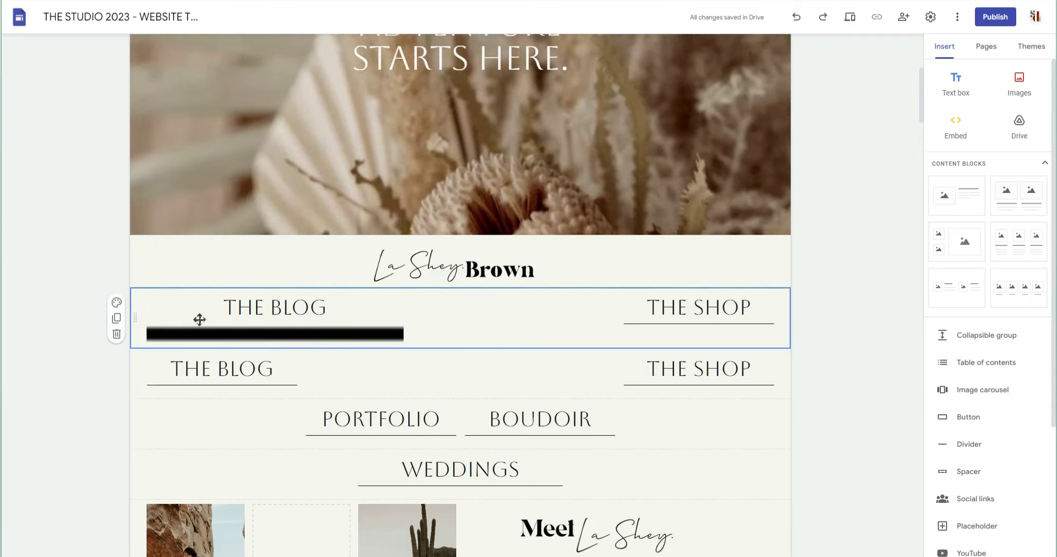
{"action": "left_click", "coordinate": [116, 335]}
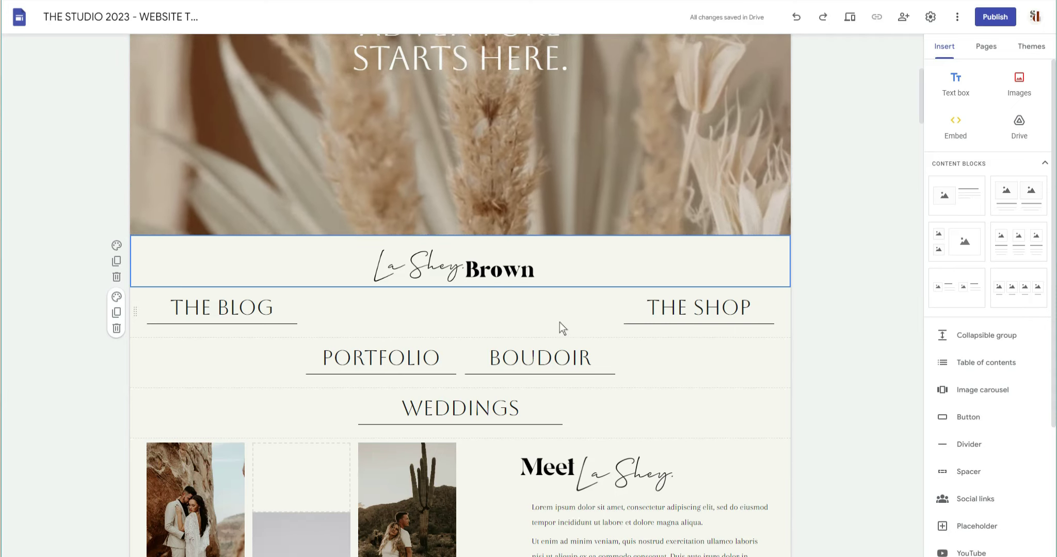
Select THE SHOP heading, its surrounding group and its underline image to examine how the navigation item is assembled
{"action": "left_click", "coordinate": [674, 331]}
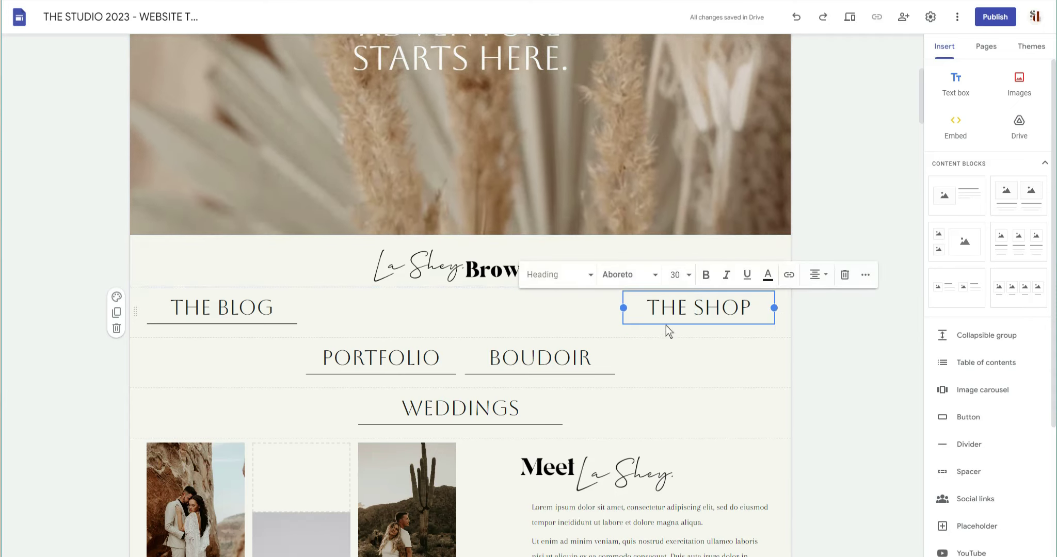
{"action": "left_click", "coordinate": [661, 330]}
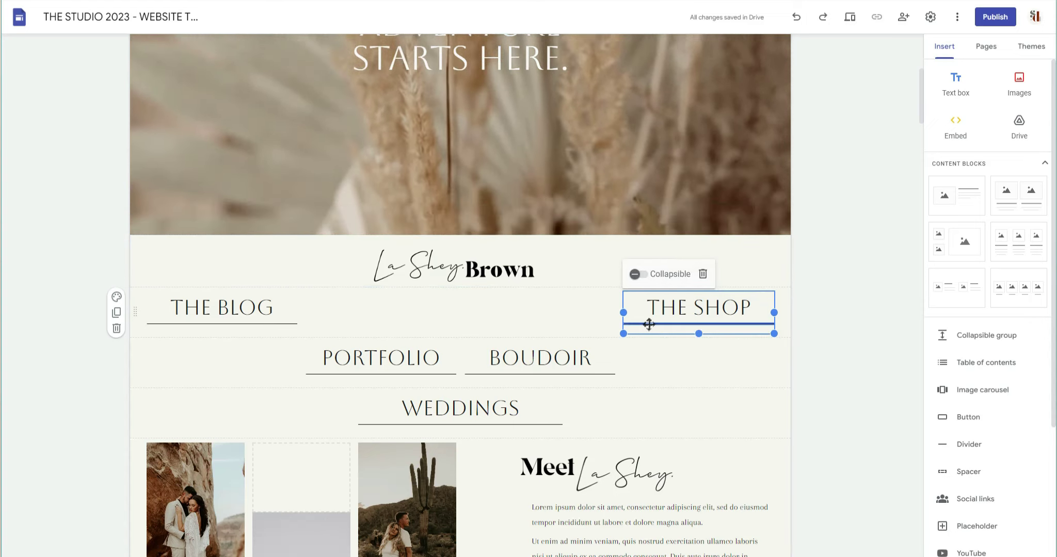
{"action": "left_click", "coordinate": [649, 324]}
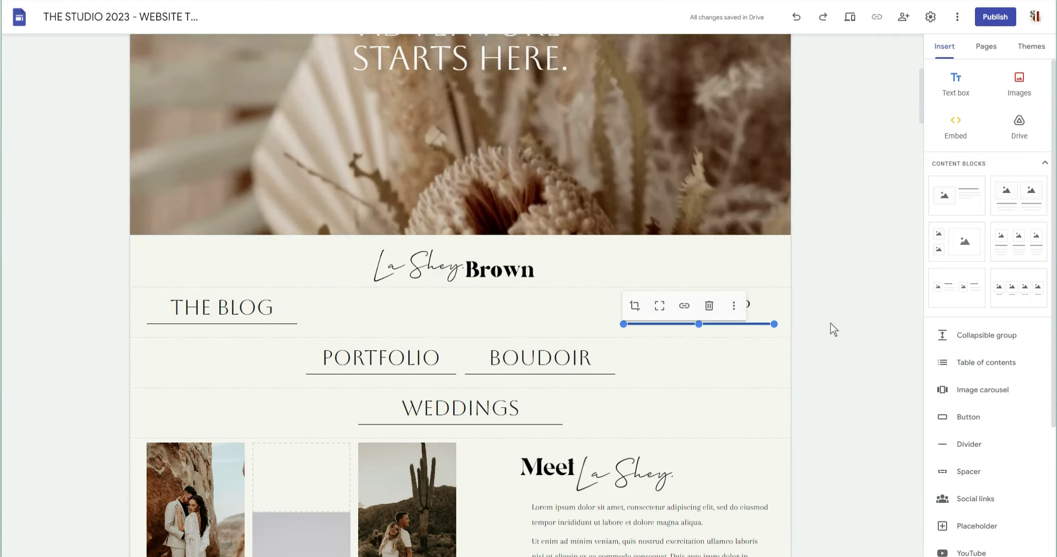
{"action": "left_click", "coordinate": [506, 334]}
Examine how the navigation rows with PORTFOLIO, BOUDOIR and WEDDINGS are arranged above the photographer's introduction
{"action": "scroll", "coordinate": [293, 304], "scroll_direction": "down", "scroll_amount": 4}
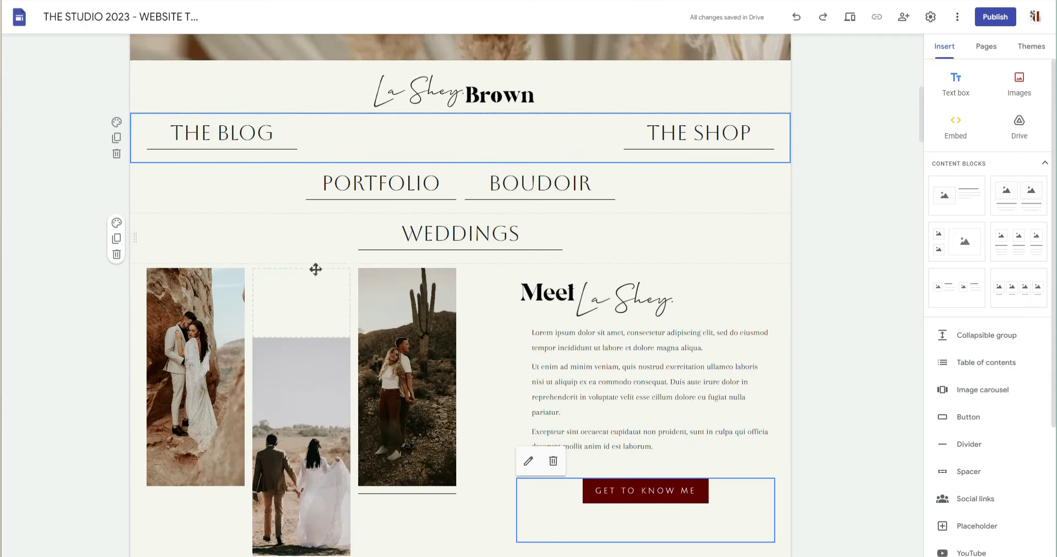
{"action": "scroll", "coordinate": [314, 267], "scroll_direction": "up", "scroll_amount": 4}
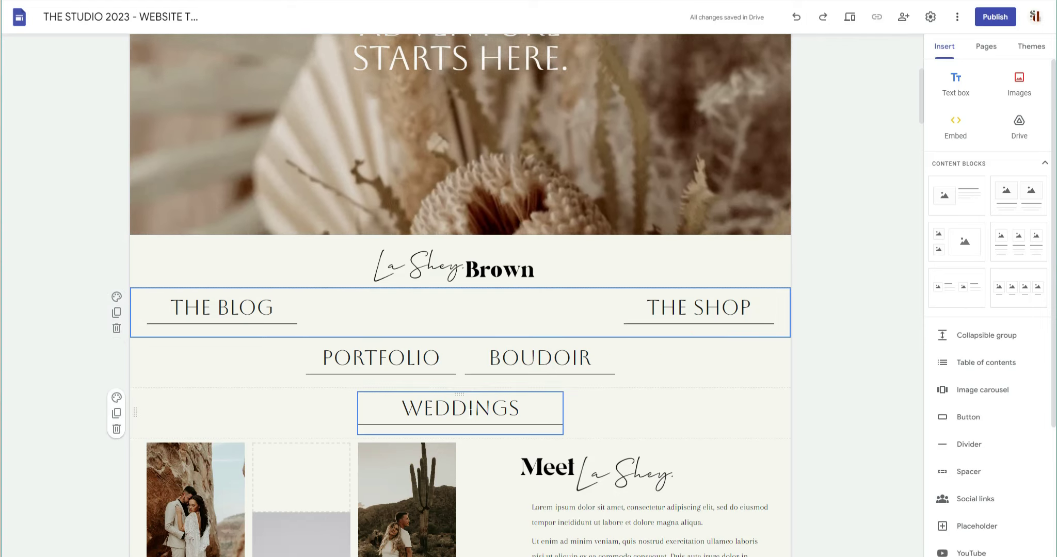
{"action": "left_click", "coordinate": [706, 410]}
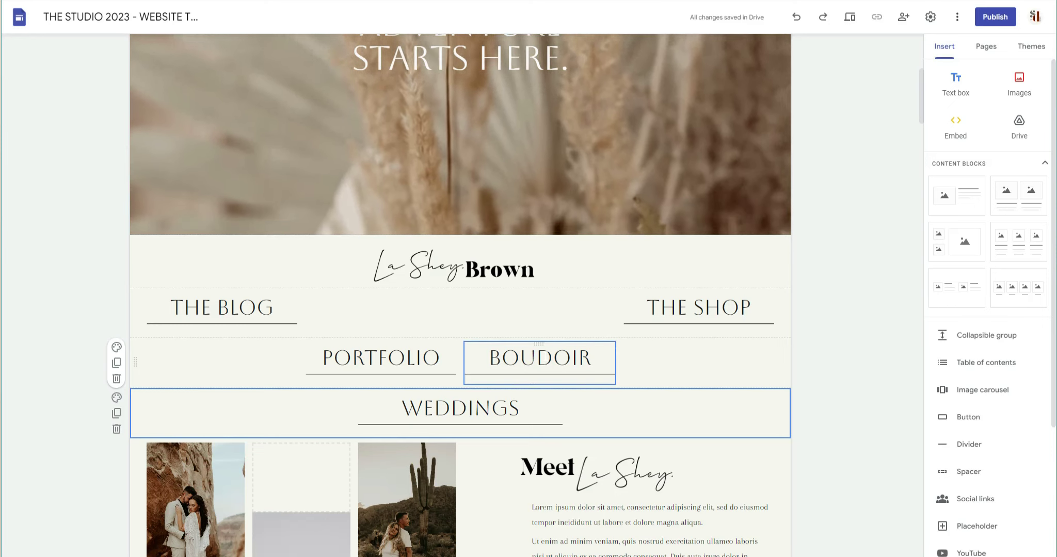
{"action": "scroll", "coordinate": [516, 333], "scroll_direction": "down", "scroll_amount": 2}
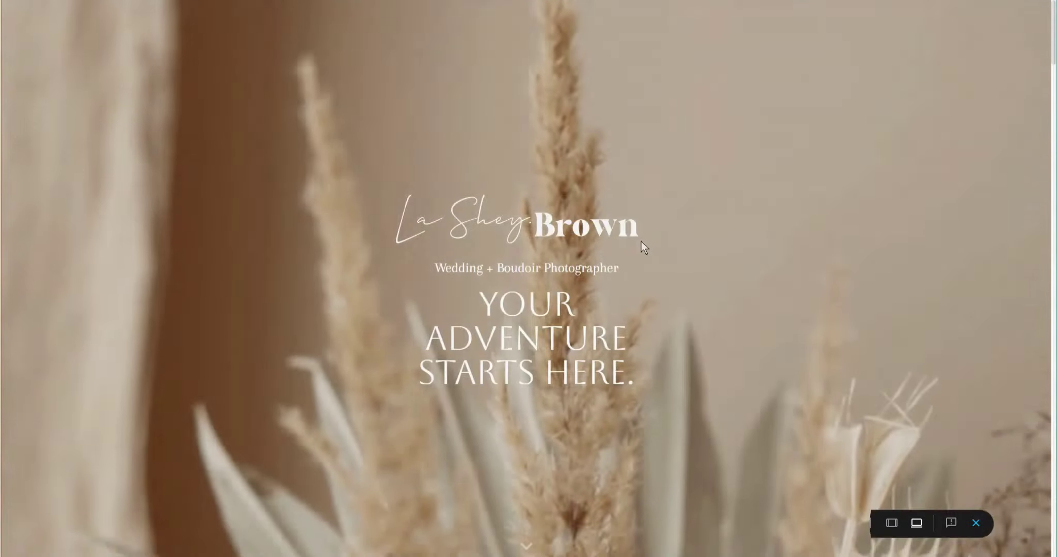
Preview the site at phone size to check how the navigation links stack, and return to the navigation rows in the editor
{"action": "scroll", "coordinate": [642, 241], "scroll_direction": "down", "scroll_amount": 8}
{"action": "left_click", "coordinate": [867, 523]}
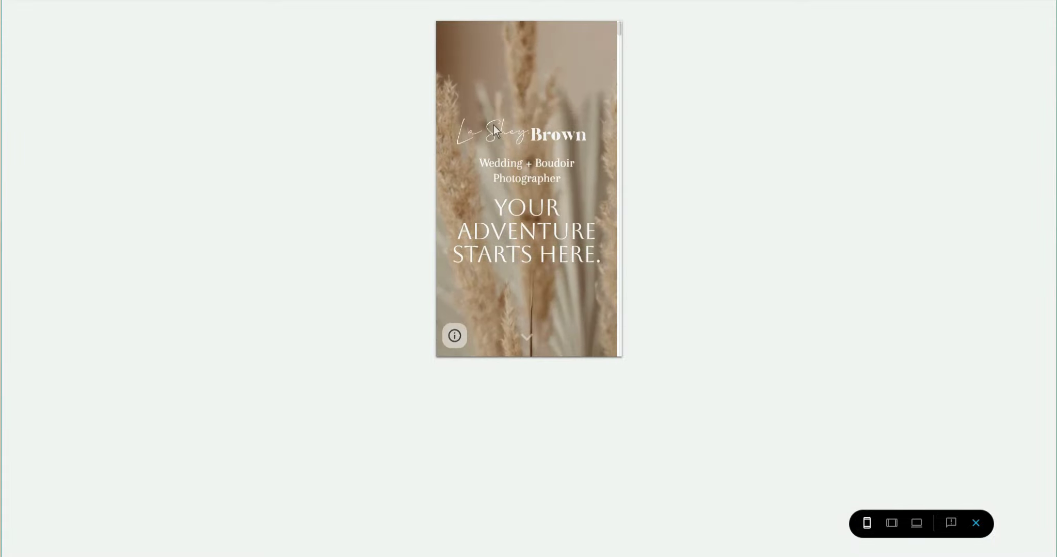
{"action": "scroll", "coordinate": [550, 136], "scroll_direction": "down", "scroll_amount": 5}
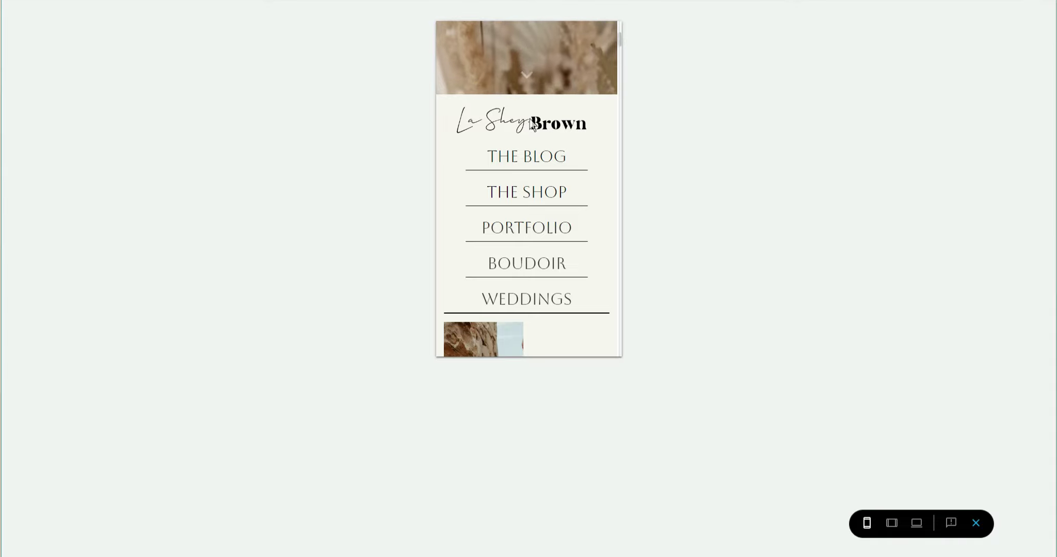
{"action": "left_click", "coordinate": [976, 524]}
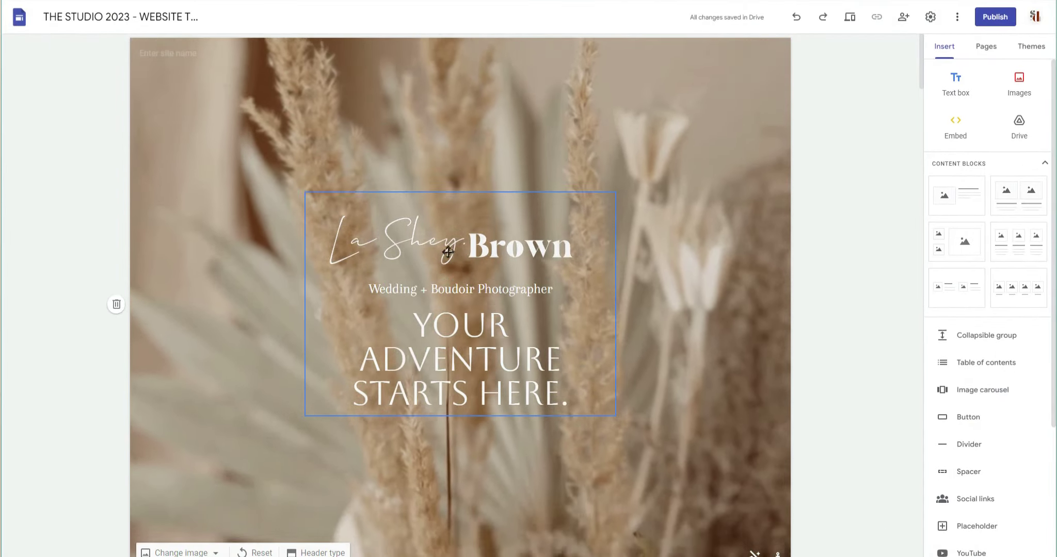
{"action": "scroll", "coordinate": [486, 253], "scroll_direction": "down", "scroll_amount": 5}
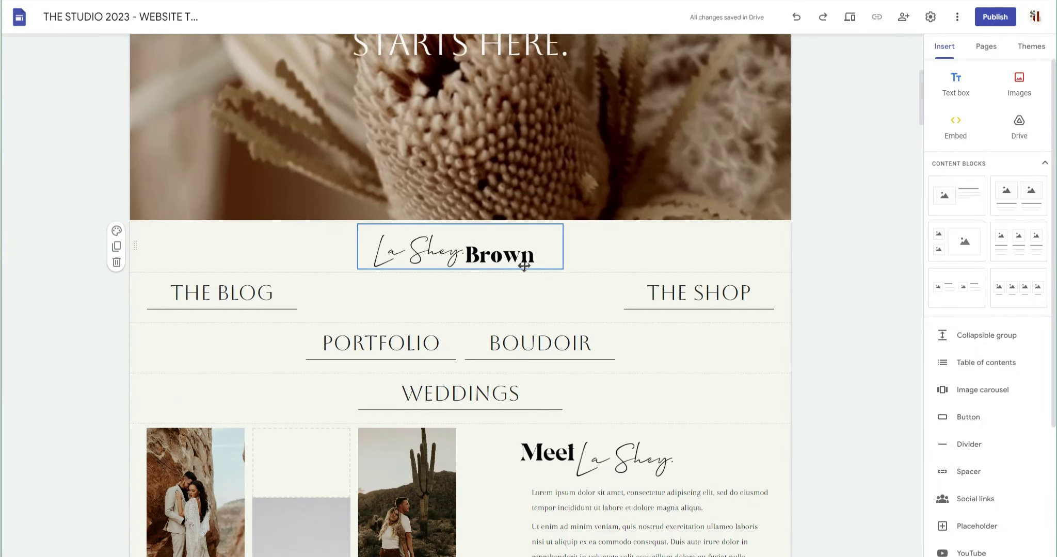
Duplicate the section containing the three wedding photos and the photographer's introduction
{"action": "scroll", "coordinate": [490, 259], "scroll_direction": "up", "scroll_amount": 5}
{"action": "scroll", "coordinate": [567, 240], "scroll_direction": "down", "scroll_amount": 6}
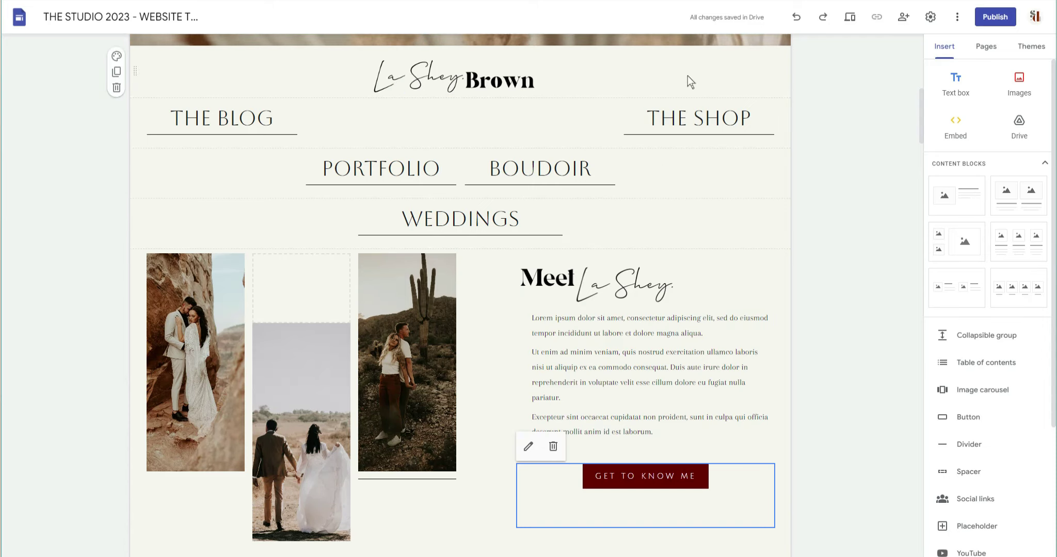
{"action": "scroll", "coordinate": [654, 158], "scroll_direction": "down", "scroll_amount": 3}
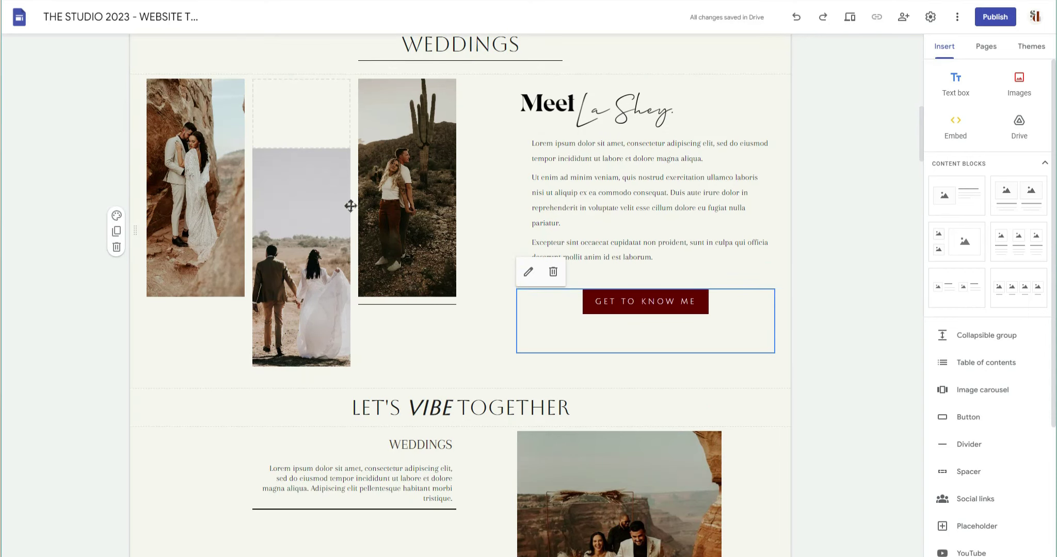
{"action": "left_click", "coordinate": [191, 180]}
{"action": "left_click", "coordinate": [191, 181]}
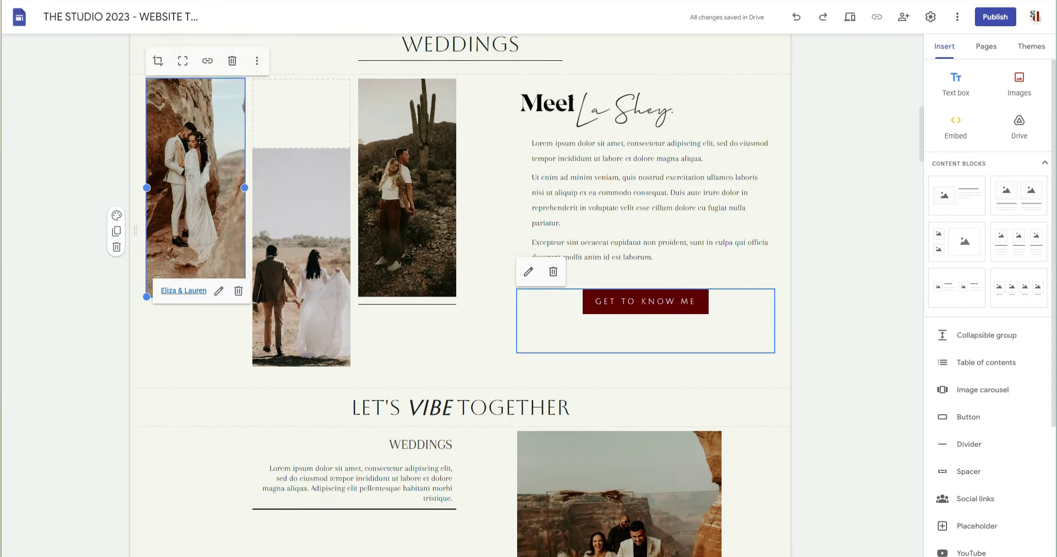
{"action": "left_click", "coordinate": [117, 231]}
{"action": "scroll", "coordinate": [263, 327], "scroll_direction": "up", "scroll_amount": 5}
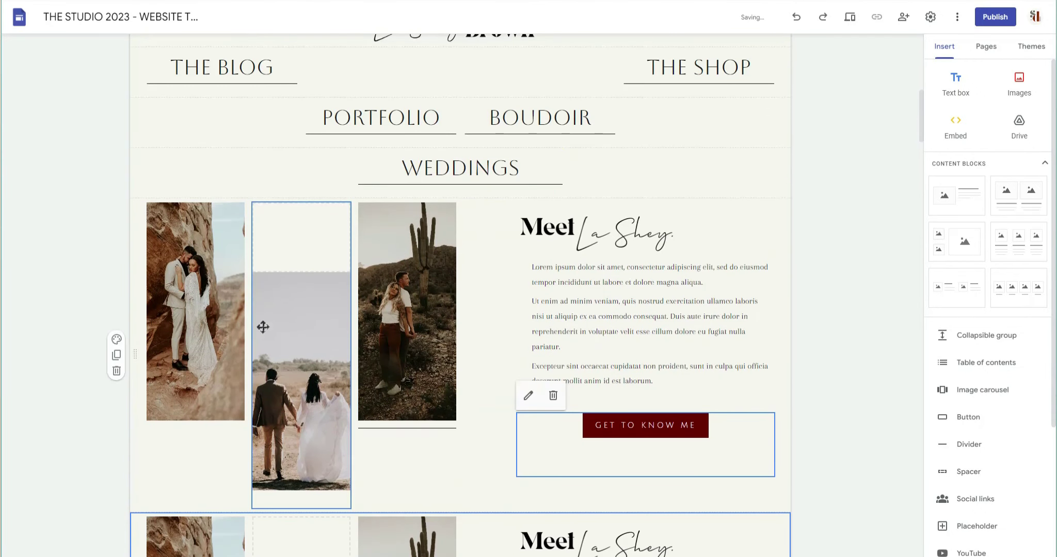
Enlarge the rock-wall couple photo in the upper section to three grid columns wide and make it proportionally taller
{"action": "left_click", "coordinate": [204, 286]}
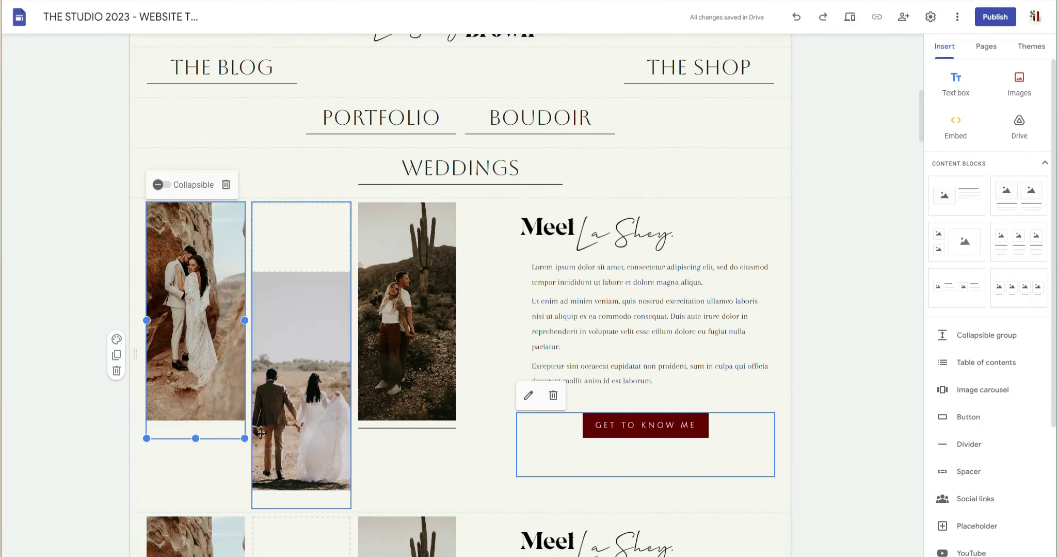
{"action": "left_click", "coordinate": [398, 429]}
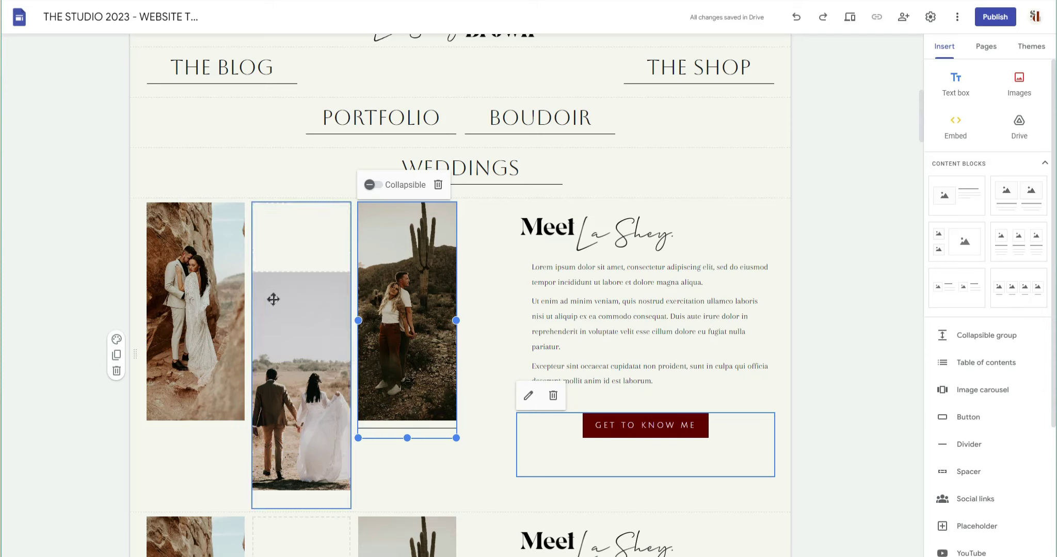
{"action": "left_click", "coordinate": [190, 322]}
{"action": "left_click", "coordinate": [190, 323]}
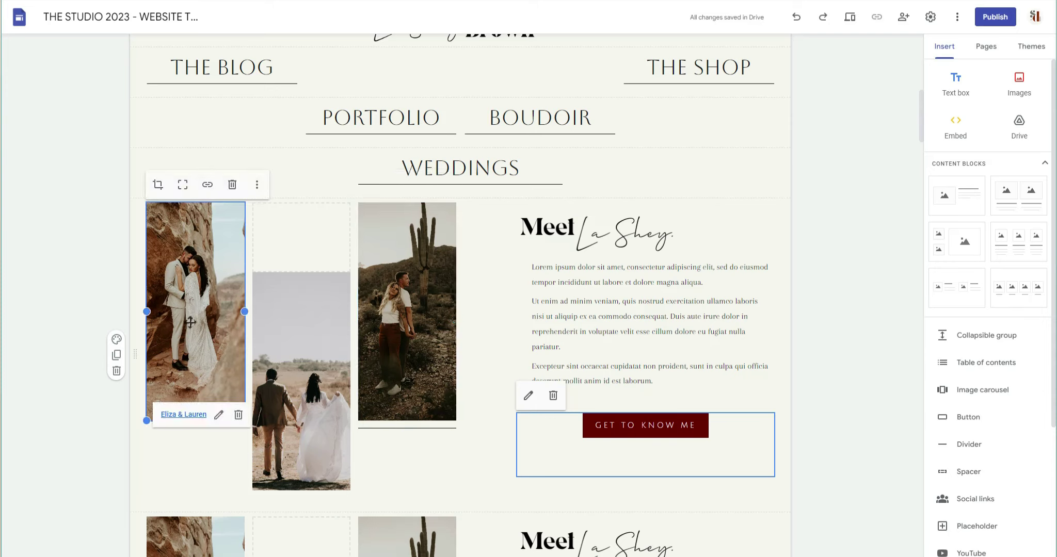
{"action": "left_click_drag", "start_coordinate": [245, 311], "coordinate": [351, 311]}
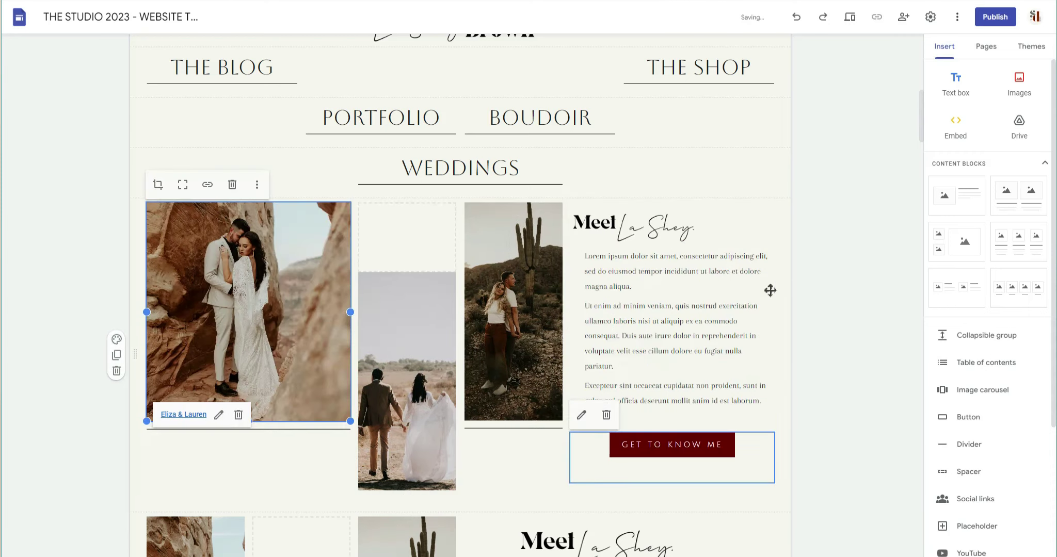
{"action": "left_click", "coordinate": [191, 189]}
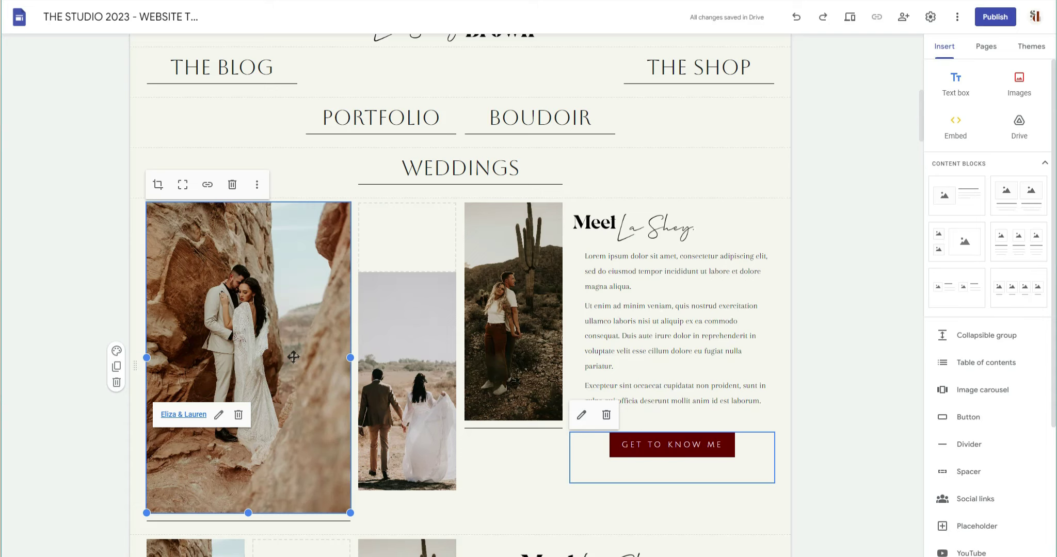
{"action": "left_click_drag", "start_coordinate": [350, 357], "coordinate": [312, 367]}
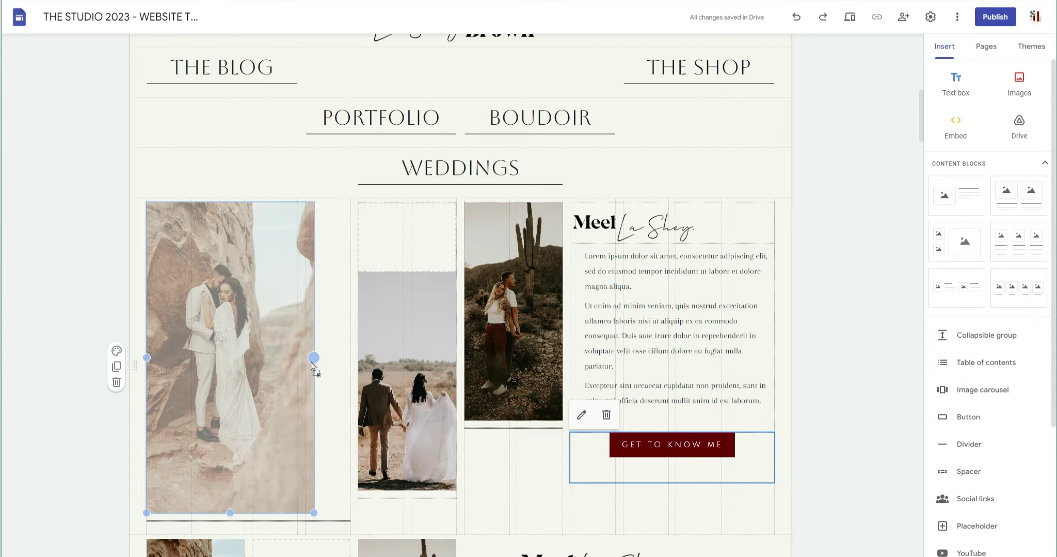
{"action": "left_click_drag", "start_coordinate": [311, 365], "coordinate": [299, 366]}
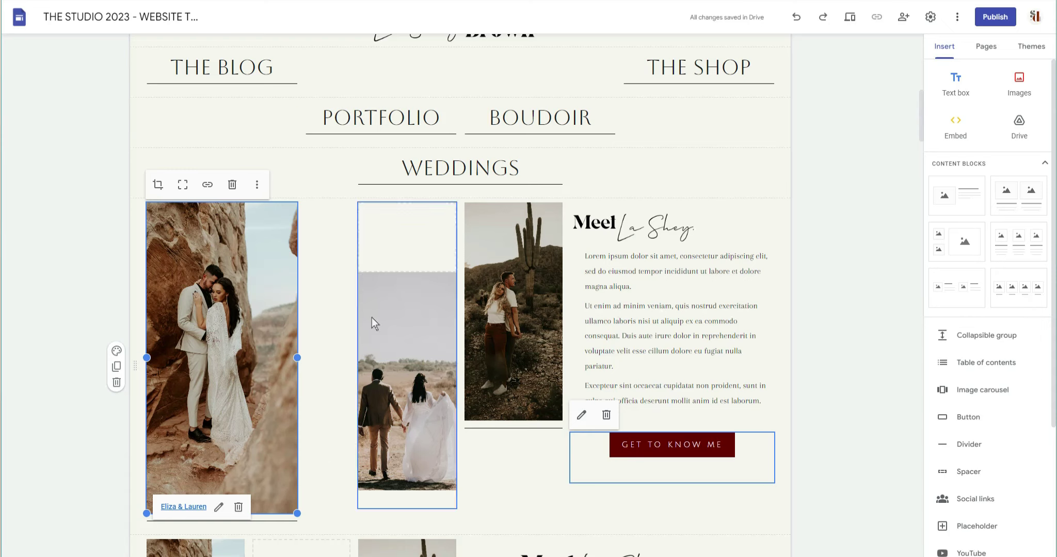
Enlarge the empty placeholder above the walking couple photo so that its column matches the first photo's width
{"action": "left_click", "coordinate": [408, 230]}
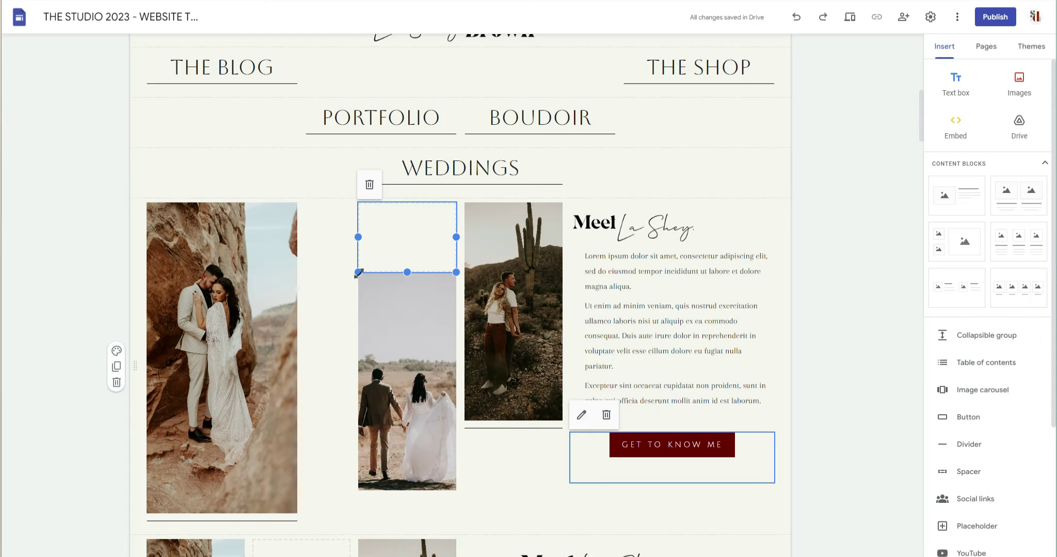
{"action": "left_click_drag", "start_coordinate": [358, 272], "coordinate": [305, 309]}
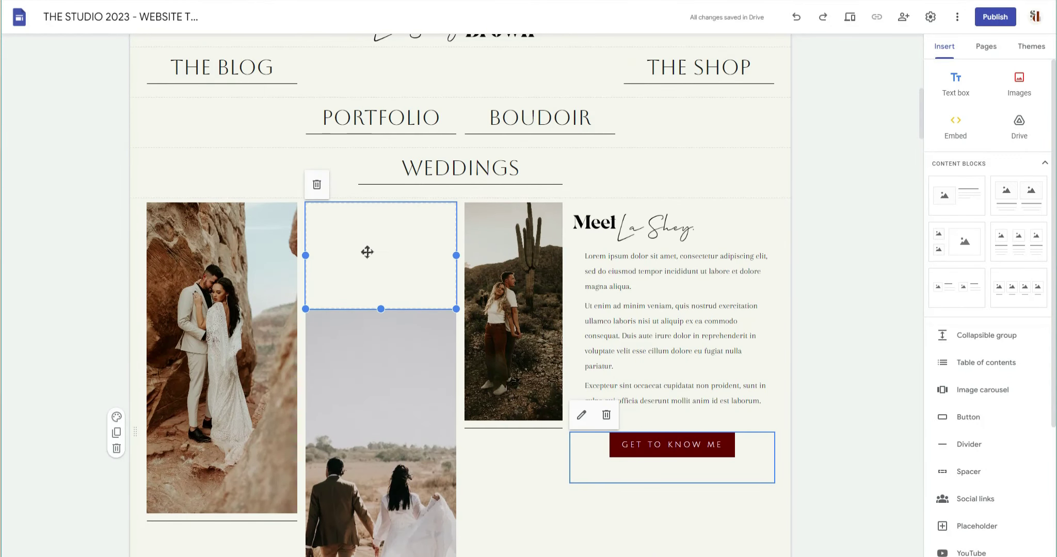
{"action": "scroll", "coordinate": [342, 310], "scroll_direction": "down", "scroll_amount": 5}
{"action": "scroll", "coordinate": [342, 311], "scroll_direction": "up", "scroll_amount": 3}
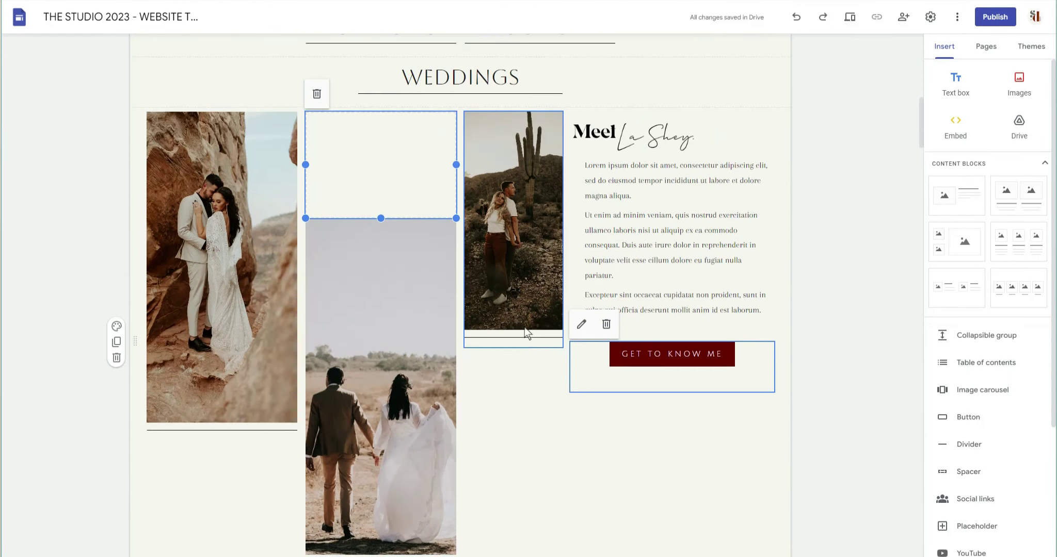
Delete the cactus photo group from the upper section and widen the introduction text by one grid column toward the photos
{"action": "left_click", "coordinate": [514, 248]}
{"action": "left_click", "coordinate": [543, 99]}
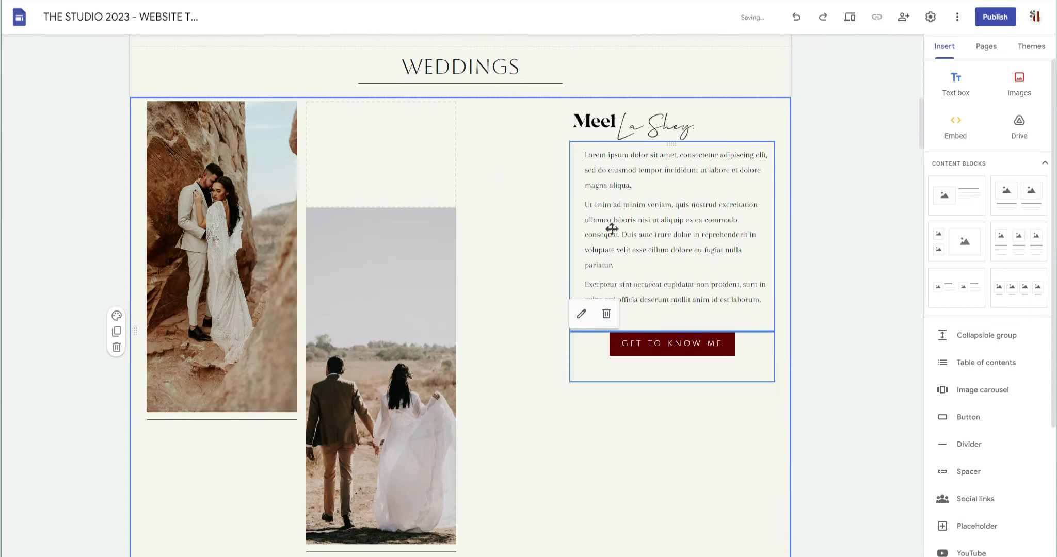
{"action": "left_click", "coordinate": [577, 216]}
{"action": "left_click_drag", "start_coordinate": [571, 238], "coordinate": [516, 235]}
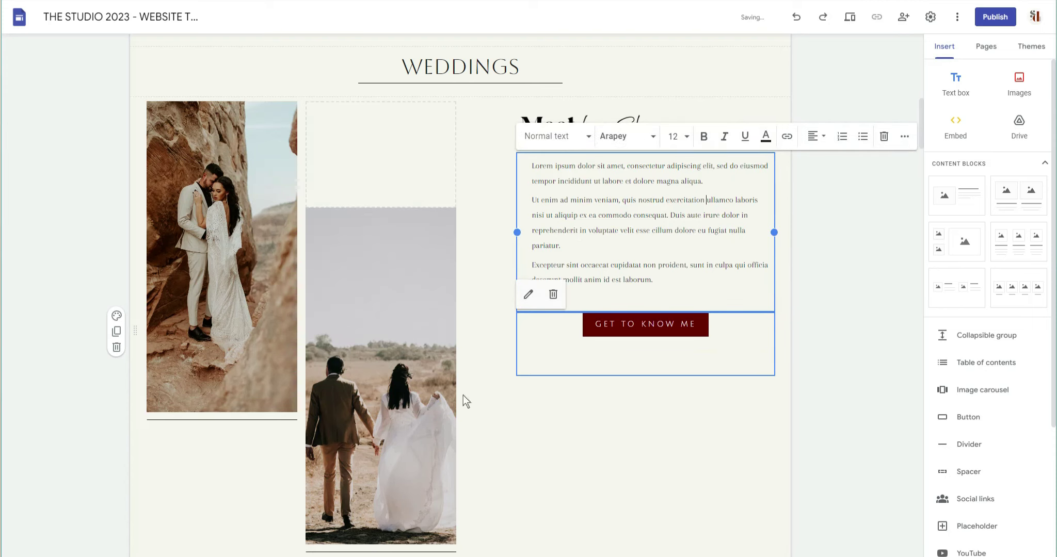
{"action": "left_click", "coordinate": [879, 401]}
Move the whole introduction group with its heading, text and GET TO KNOW ME button directly beside the walking couple photo
{"action": "left_click_drag", "start_coordinate": [599, 121], "coordinate": [540, 123]}
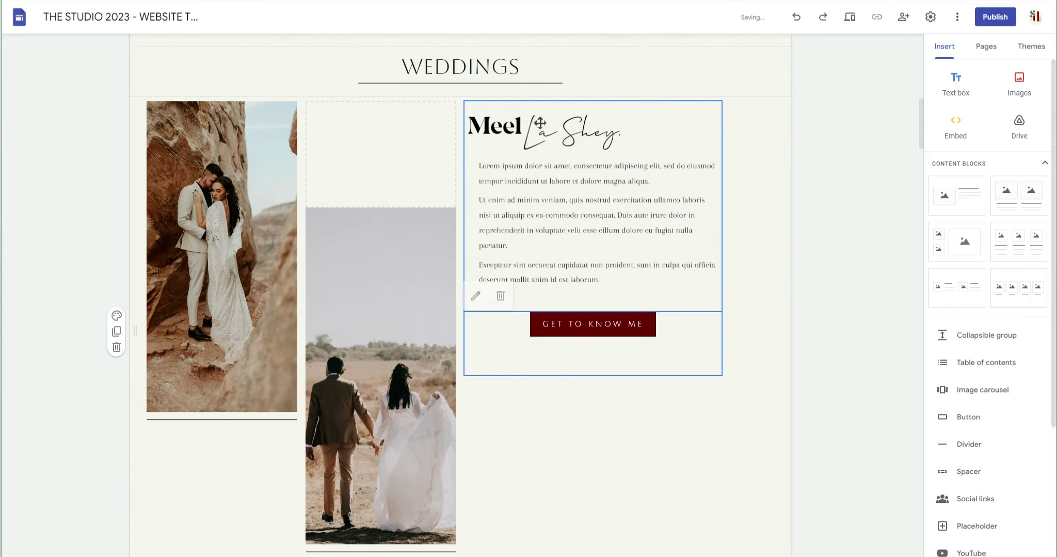
{"action": "left_click", "coordinate": [540, 123]}
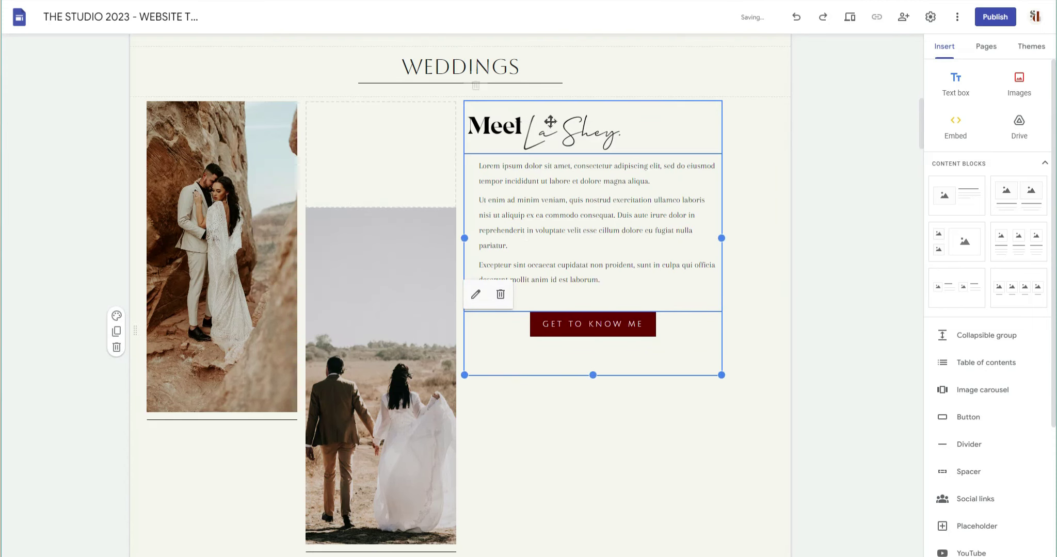
{"action": "left_click", "coordinate": [833, 257]}
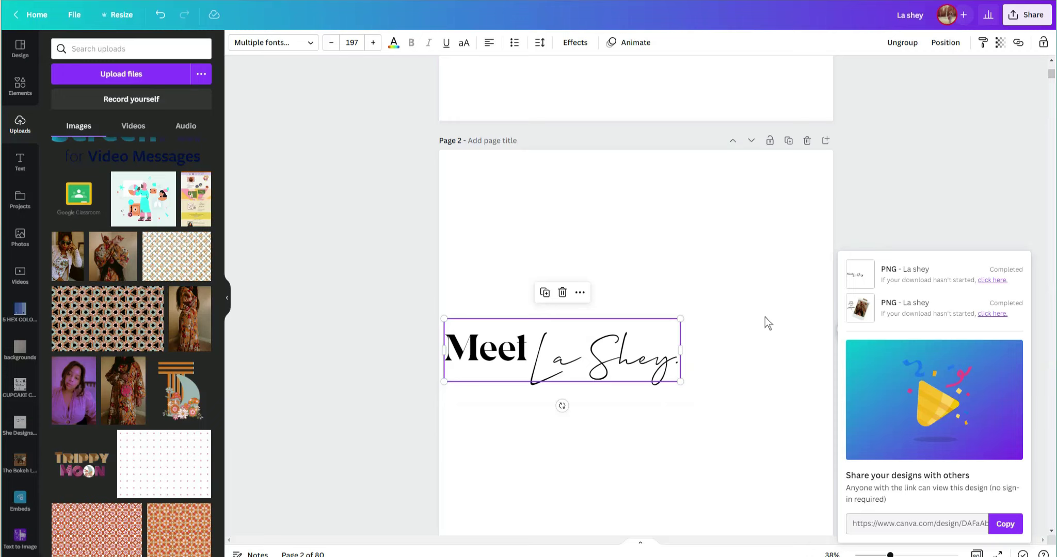
Switch to Canva and examine how the mixed-font "Meet" heading graphic is designed on page 2
{"action": "scroll", "coordinate": [765, 317], "scroll_direction": "down", "scroll_amount": 3}
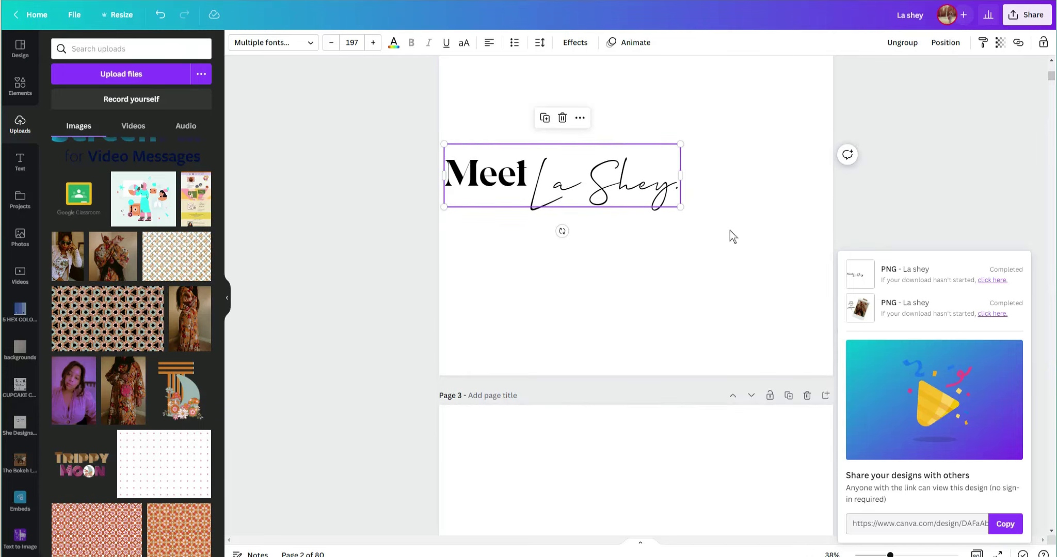
{"action": "left_click", "coordinate": [228, 298]}
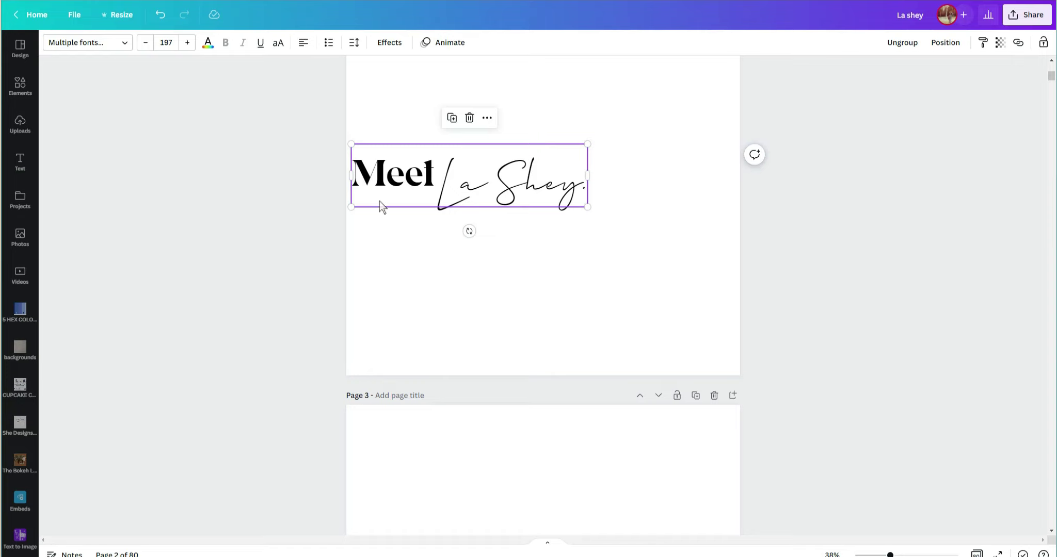
{"action": "scroll", "coordinate": [382, 206], "scroll_direction": "up", "scroll_amount": 4}
{"action": "scroll", "coordinate": [545, 306], "scroll_direction": "down", "scroll_amount": 2}
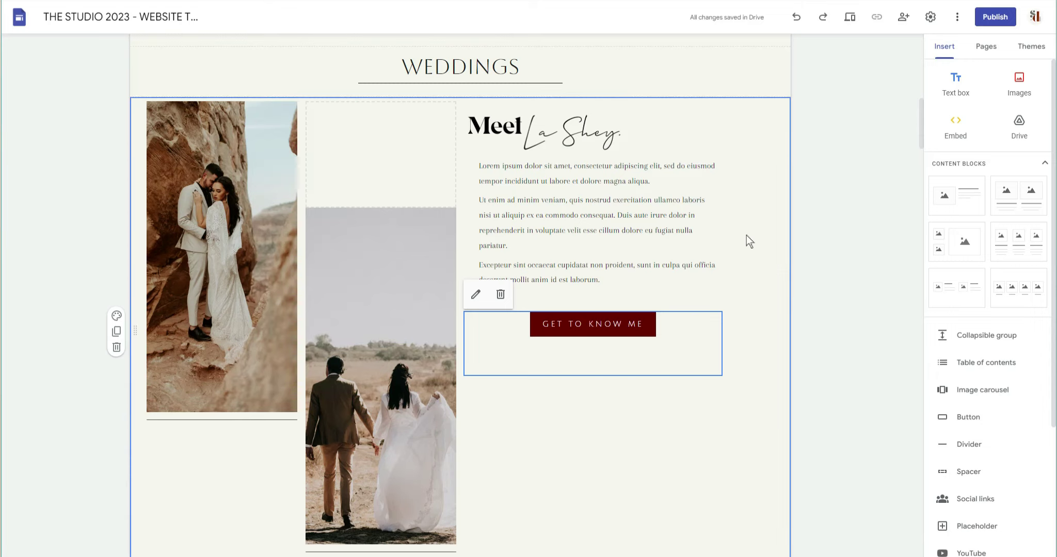
Return to Google Sites and examine the photographer's logo image above the navigation, comparing the original and resized introduction sections
{"action": "left_click", "coordinate": [678, 280]}
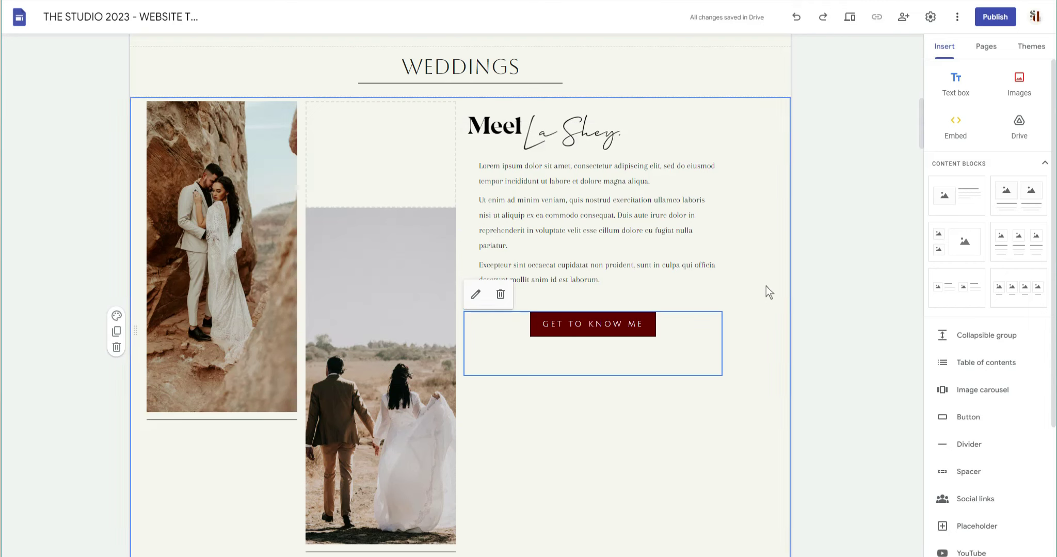
{"action": "scroll", "coordinate": [769, 271], "scroll_direction": "up", "scroll_amount": 5}
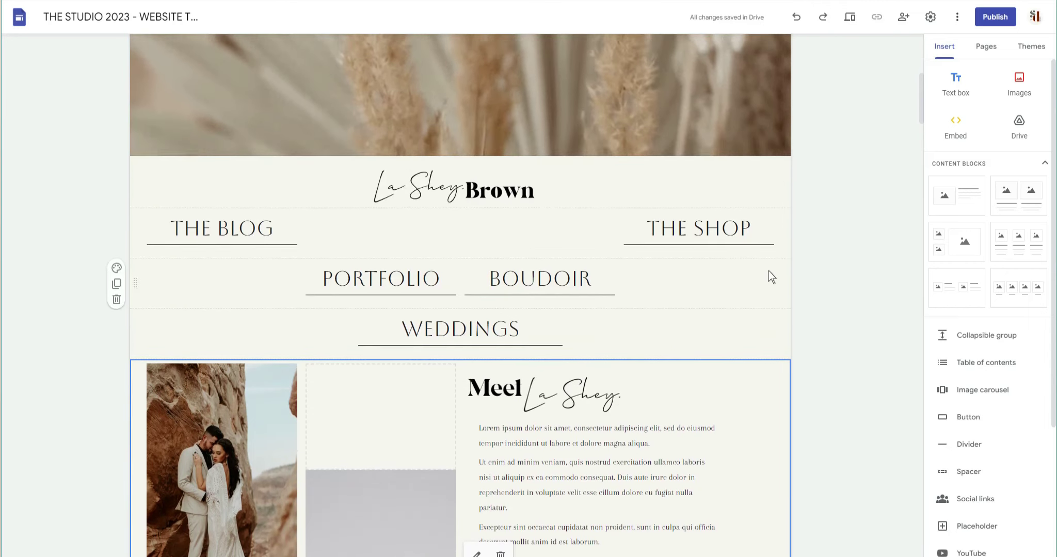
{"action": "left_click", "coordinate": [543, 196]}
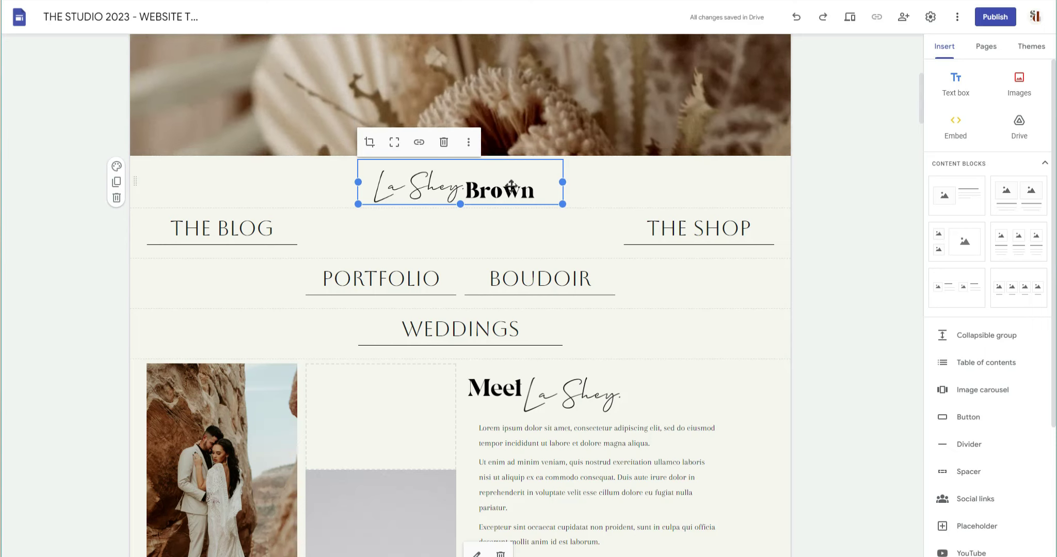
{"action": "scroll", "coordinate": [476, 190], "scroll_direction": "down", "scroll_amount": 12}
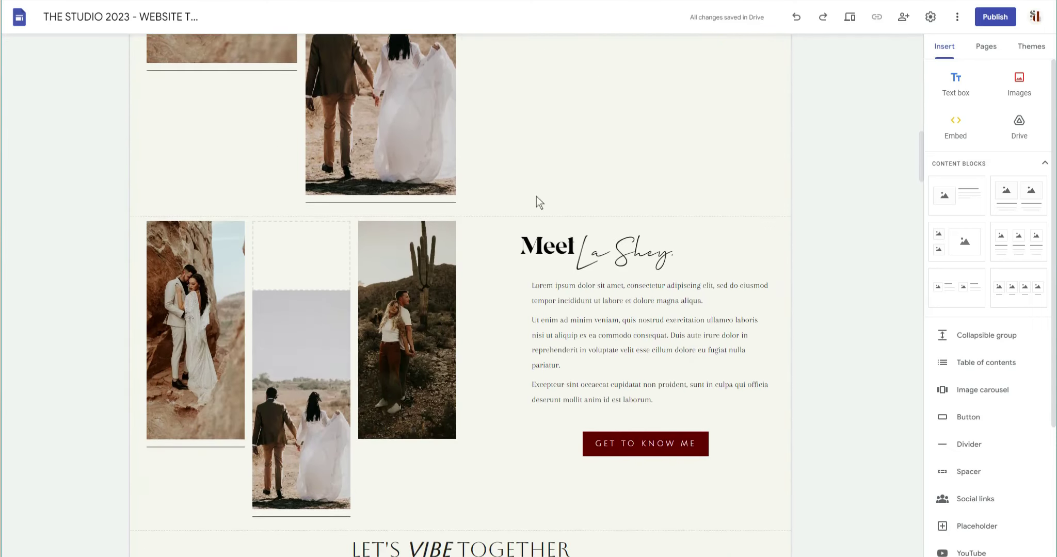
{"action": "scroll", "coordinate": [536, 197], "scroll_direction": "up", "scroll_amount": 6}
{"action": "left_click", "coordinate": [523, 263]}
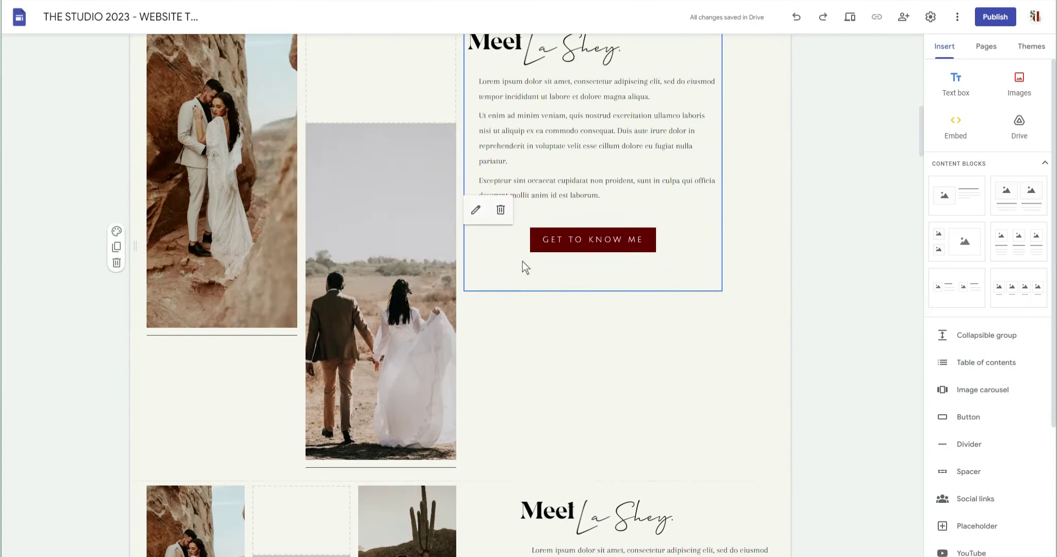
Preview the site at phone size to check how the resized photos and introduction stack, and return to that section in the editor
{"action": "left_click", "coordinate": [849, 16]}
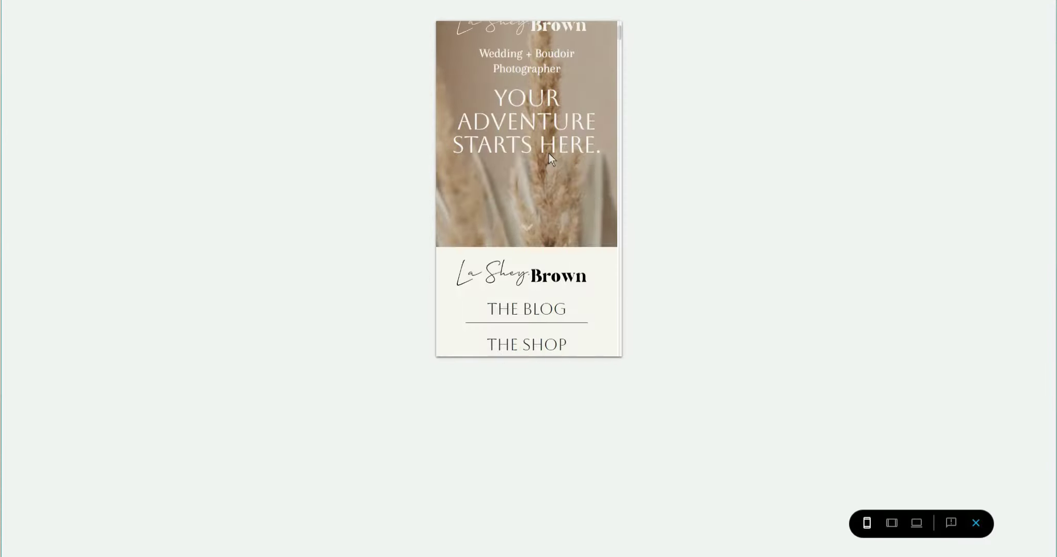
{"action": "scroll", "coordinate": [549, 154], "scroll_direction": "down", "scroll_amount": 10}
{"action": "scroll", "coordinate": [576, 173], "scroll_direction": "up", "scroll_amount": 2}
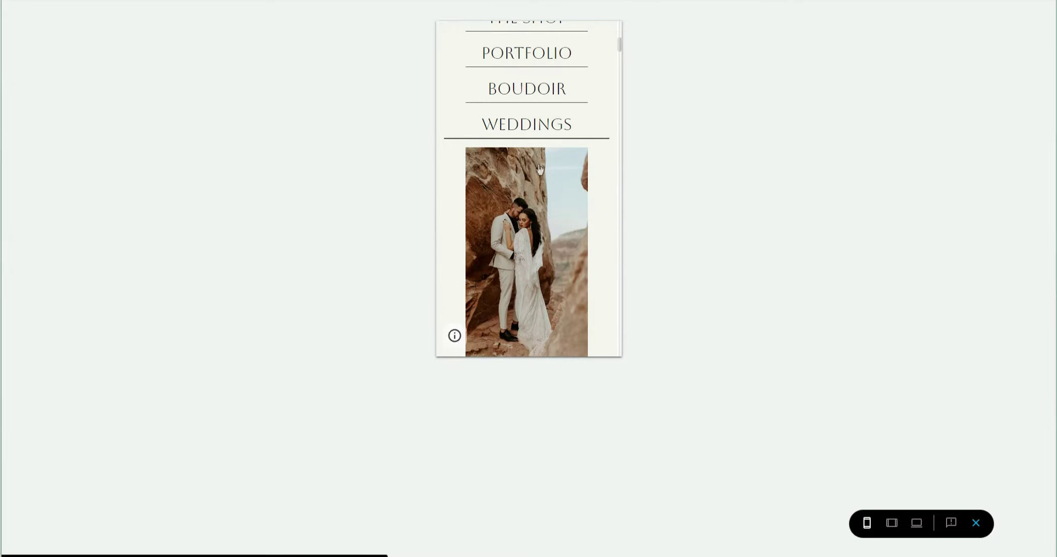
{"action": "scroll", "coordinate": [537, 172], "scroll_direction": "up", "scroll_amount": 2}
{"action": "scroll", "coordinate": [536, 172], "scroll_direction": "down", "scroll_amount": 5}
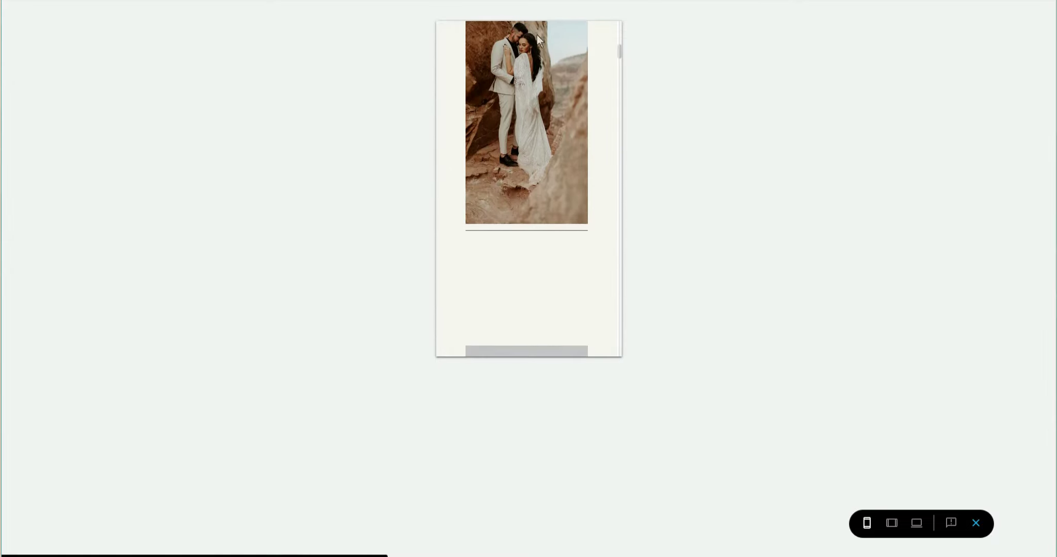
{"action": "scroll", "coordinate": [534, 276], "scroll_direction": "down", "scroll_amount": 2}
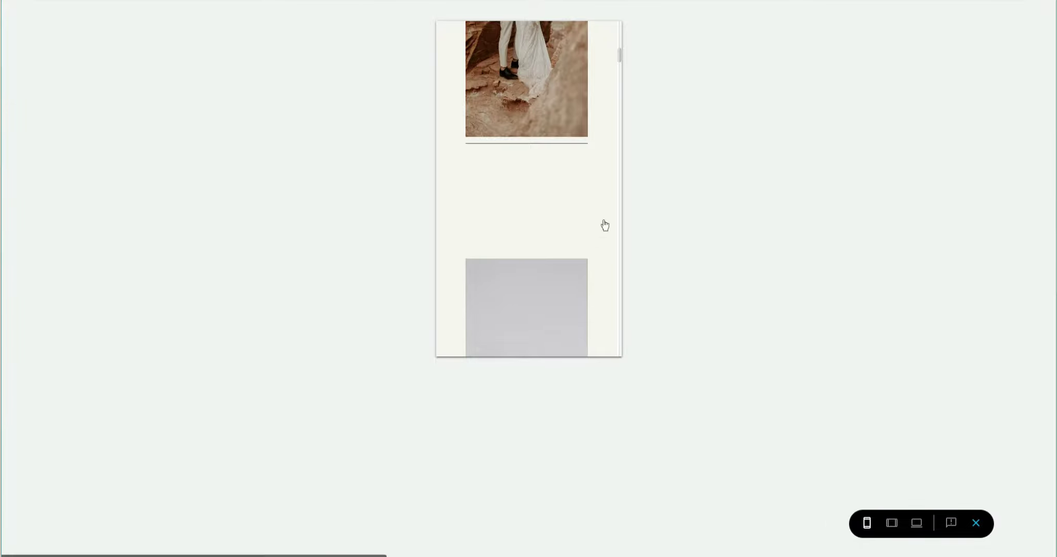
{"action": "scroll", "coordinate": [555, 251], "scroll_direction": "down", "scroll_amount": 10}
{"action": "scroll", "coordinate": [553, 207], "scroll_direction": "up", "scroll_amount": 5}
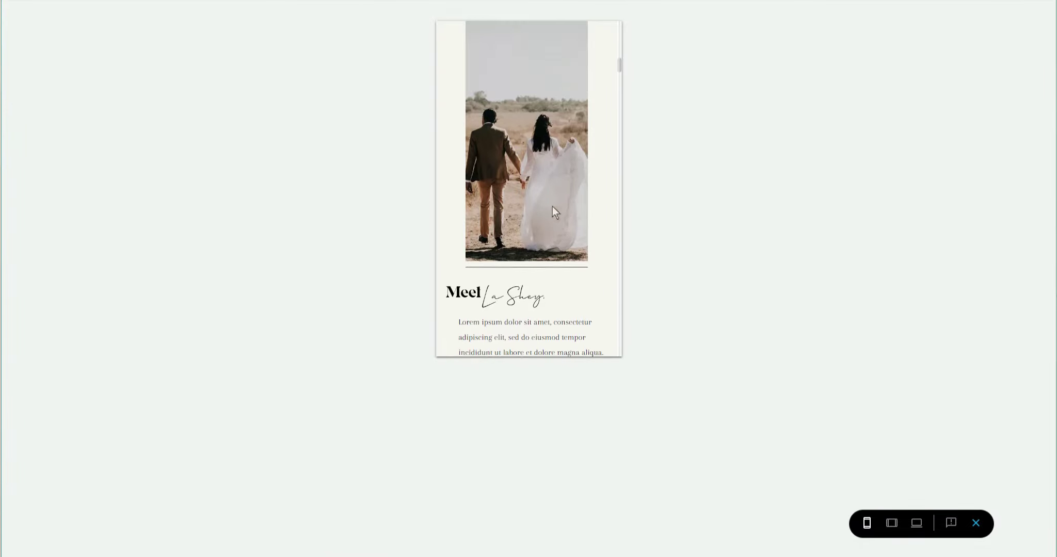
{"action": "scroll", "coordinate": [552, 206], "scroll_direction": "up", "scroll_amount": 2}
{"action": "scroll", "coordinate": [519, 189], "scroll_direction": "down", "scroll_amount": 4}
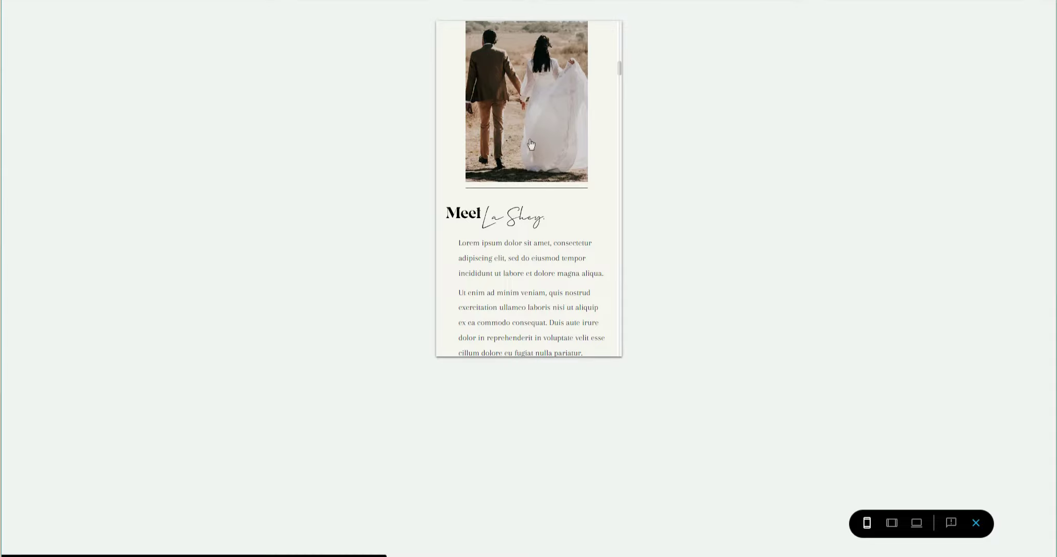
{"action": "left_click", "coordinate": [976, 524]}
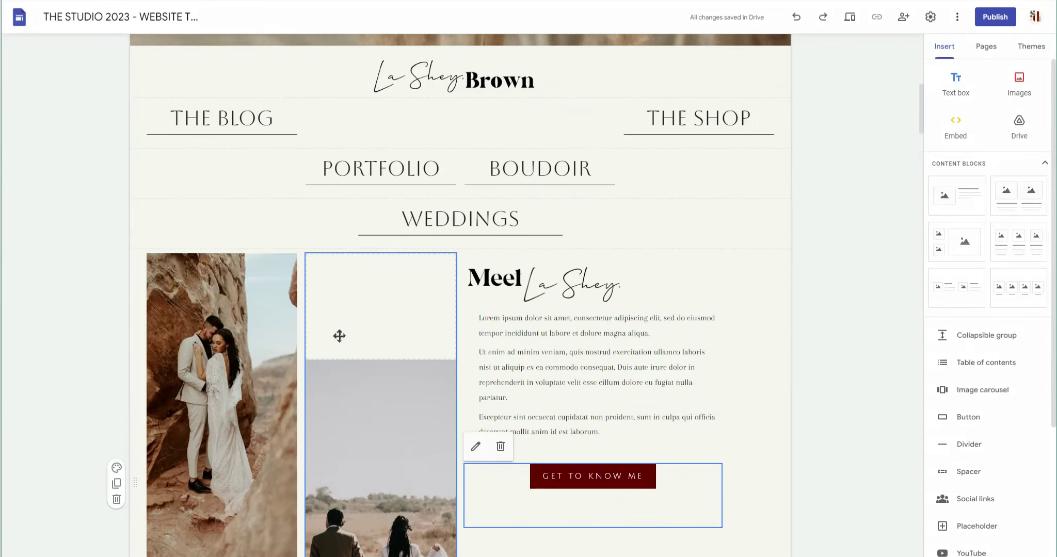
{"action": "scroll", "coordinate": [339, 336], "scroll_direction": "down", "scroll_amount": 5}
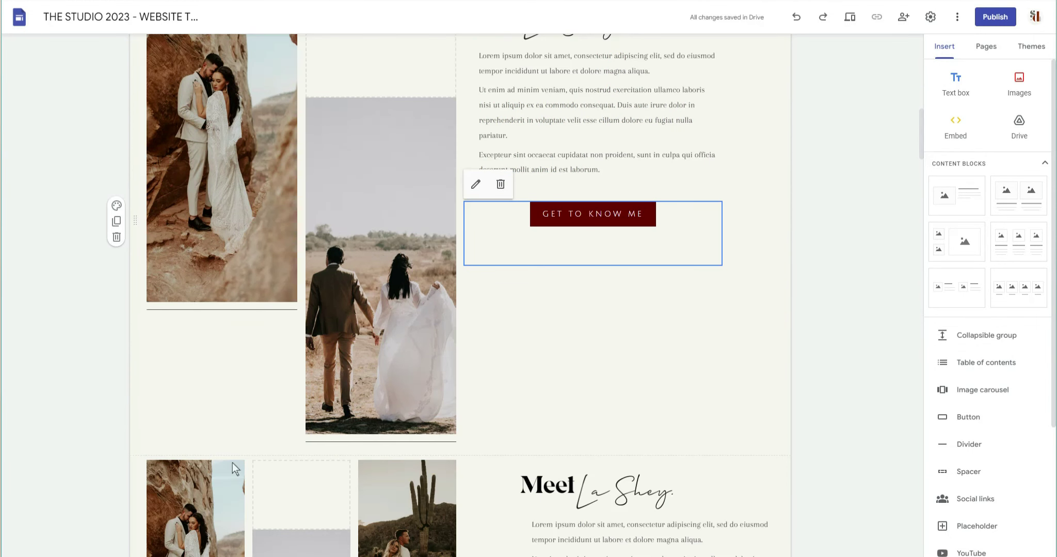
Shorten the embracing couple photo in the duplicated section to a nearly square portrait crop
{"action": "left_click", "coordinate": [283, 201]}
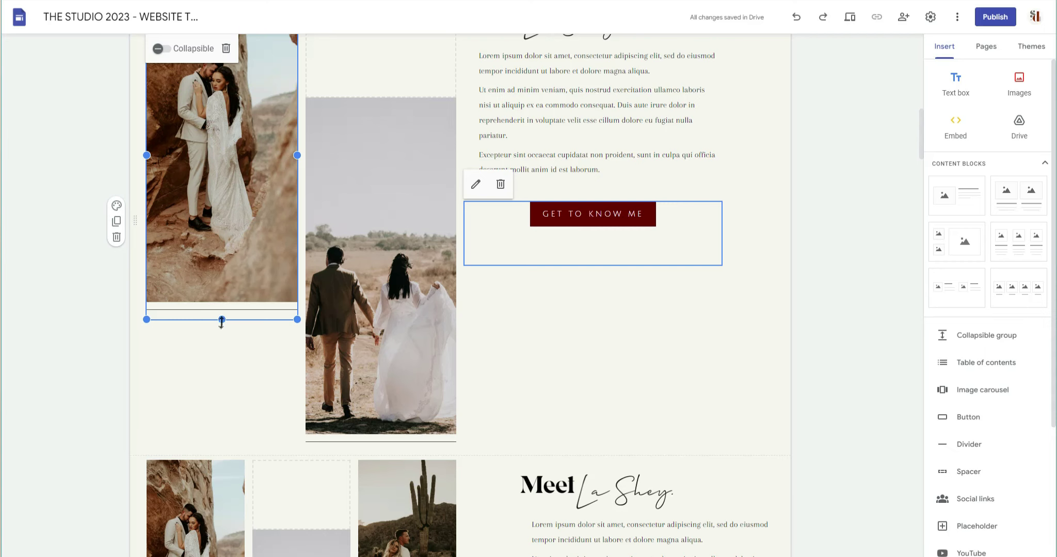
{"action": "left_click_drag", "start_coordinate": [222, 320], "coordinate": [243, 112]}
{"action": "scroll", "coordinate": [259, 207], "scroll_direction": "up", "scroll_amount": 5}
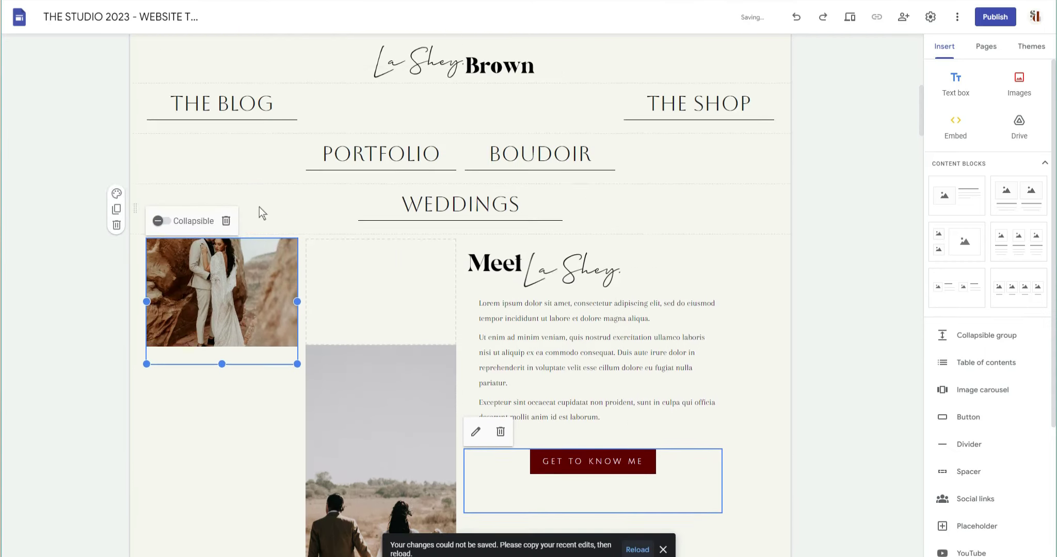
{"action": "scroll", "coordinate": [222, 248], "scroll_direction": "down", "scroll_amount": 1}
{"action": "left_click_drag", "start_coordinate": [222, 291], "coordinate": [214, 361]}
Shorten the walking couple photo group in the duplicated section to roughly the height of the introduction beside it
{"action": "left_click", "coordinate": [342, 389]}
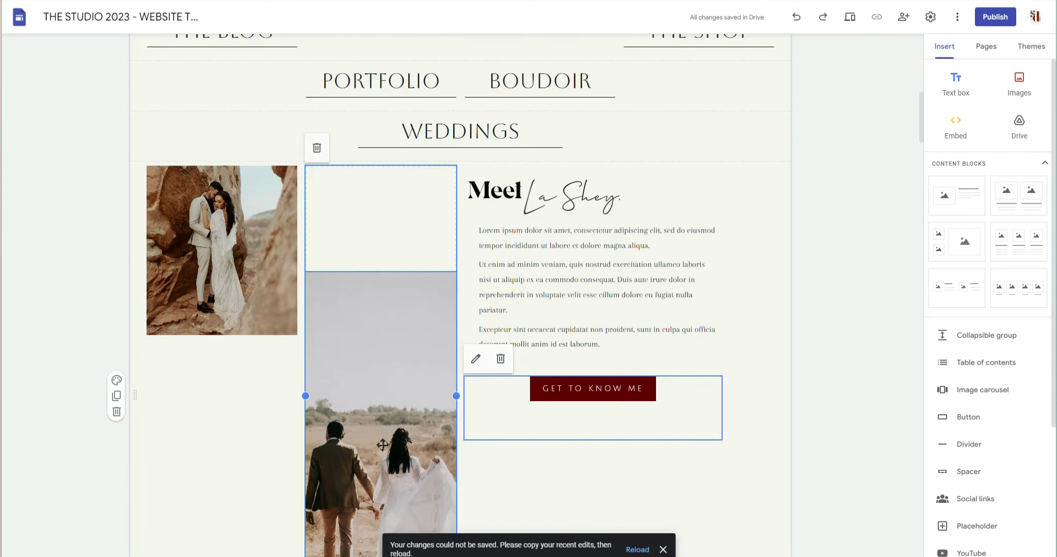
{"action": "scroll", "coordinate": [383, 446], "scroll_direction": "down", "scroll_amount": 3}
{"action": "left_click", "coordinate": [382, 354]}
{"action": "left_click", "coordinate": [509, 423]}
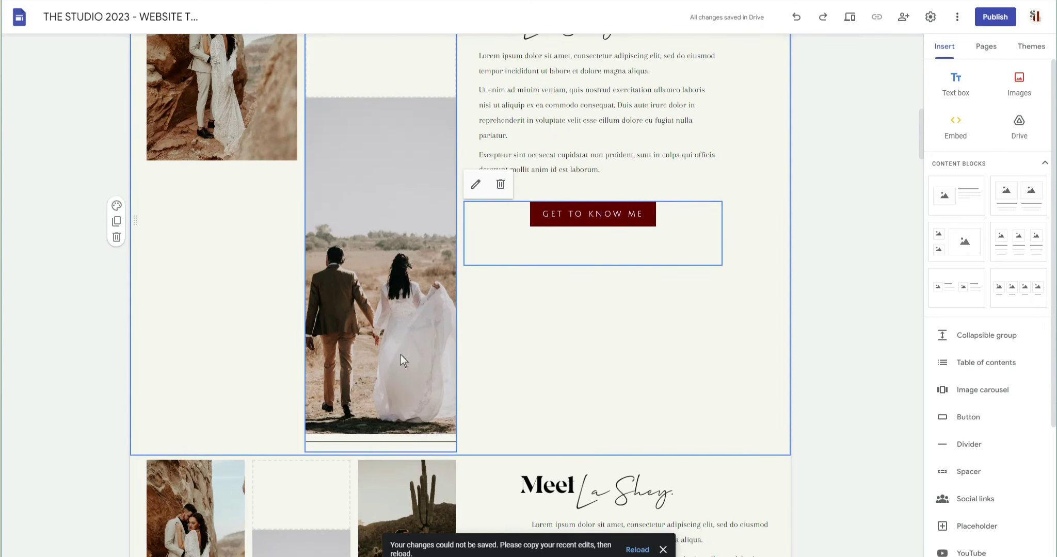
{"action": "left_click", "coordinate": [401, 354]}
{"action": "left_click_drag", "start_coordinate": [381, 452], "coordinate": [385, 187]}
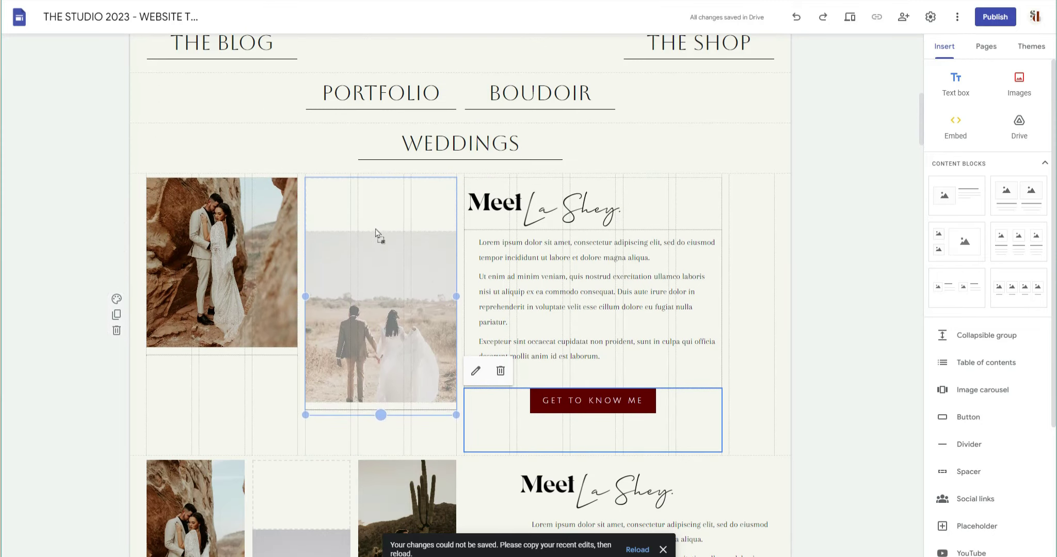
Reposition the walking couple within the shortened photo's crop and apply the adjustment
{"action": "left_click", "coordinate": [382, 333]}
{"action": "double_click", "coordinate": [382, 333]}
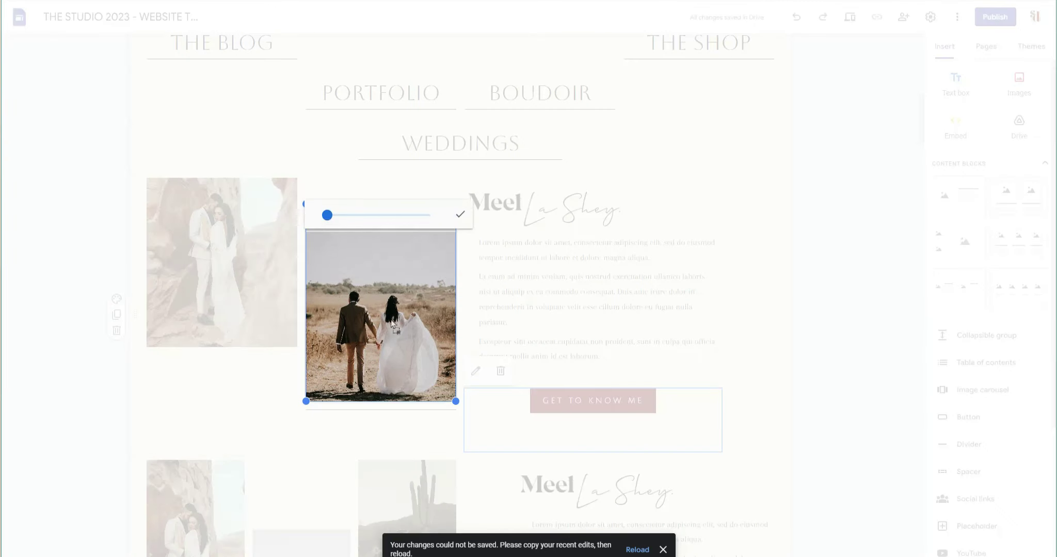
{"action": "left_click_drag", "start_coordinate": [388, 346], "coordinate": [395, 330]}
{"action": "left_click", "coordinate": [461, 214]}
{"action": "left_click", "coordinate": [849, 317]}
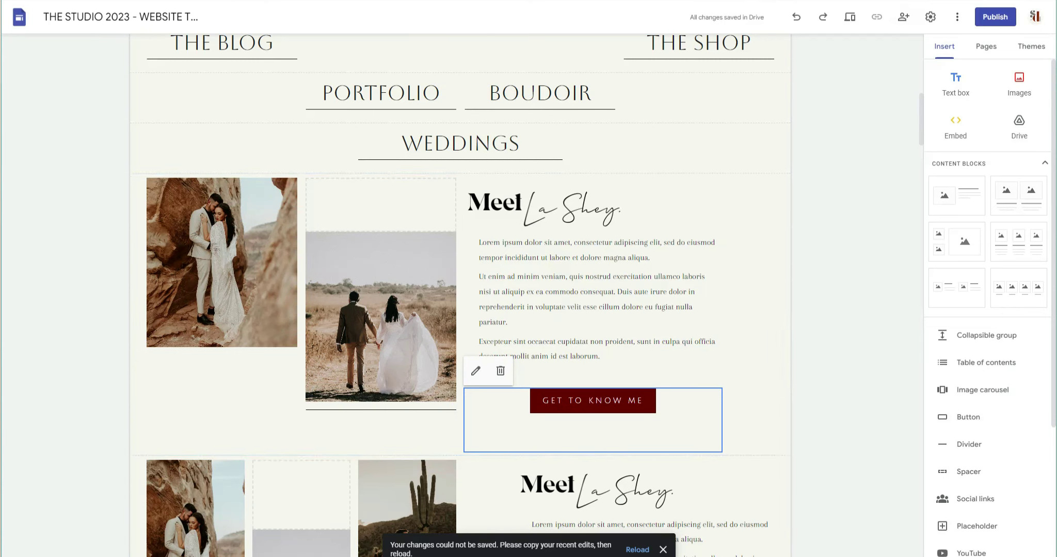
Compare the enlarged duplicate section with the original three-photo section, and delete the duplicate
{"action": "scroll", "coordinate": [687, 256], "scroll_direction": "down", "scroll_amount": 9}
{"action": "scroll", "coordinate": [604, 255], "scroll_direction": "up", "scroll_amount": 6}
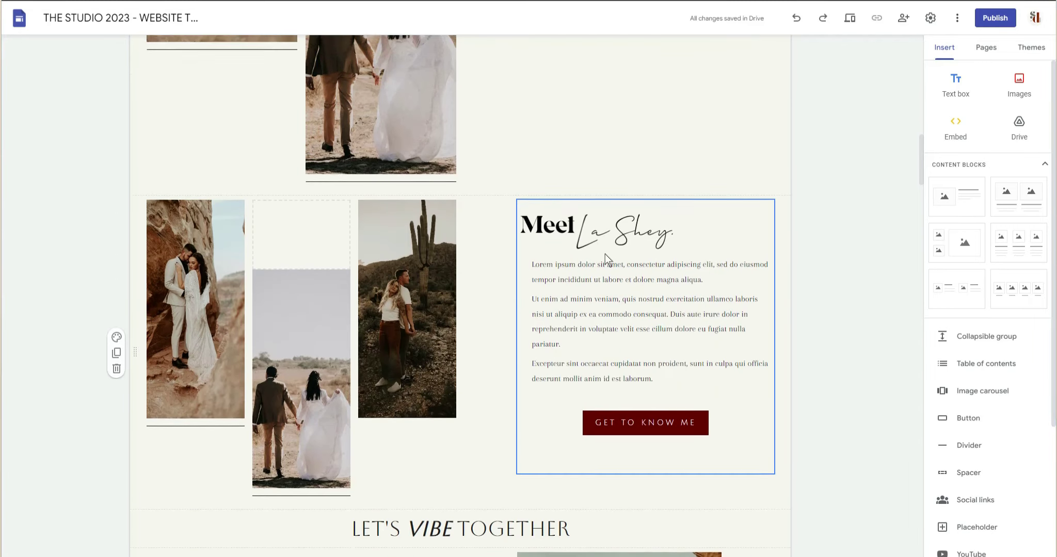
{"action": "scroll", "coordinate": [701, 127], "scroll_direction": "down", "scroll_amount": 6}
{"action": "scroll", "coordinate": [680, 229], "scroll_direction": "down", "scroll_amount": 5}
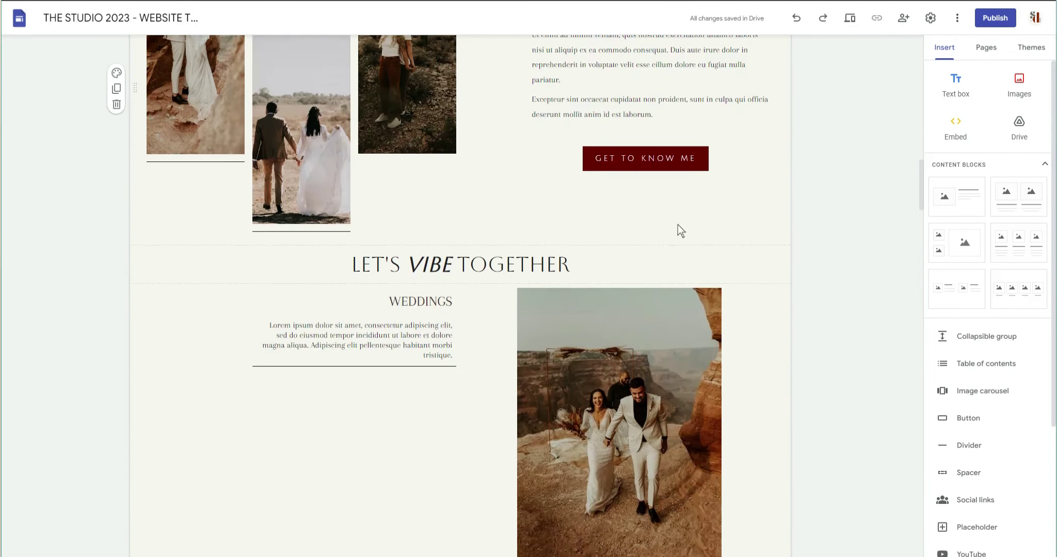
{"action": "scroll", "coordinate": [621, 253], "scroll_direction": "up", "scroll_amount": 3}
{"action": "scroll", "coordinate": [621, 247], "scroll_direction": "up", "scroll_amount": 7}
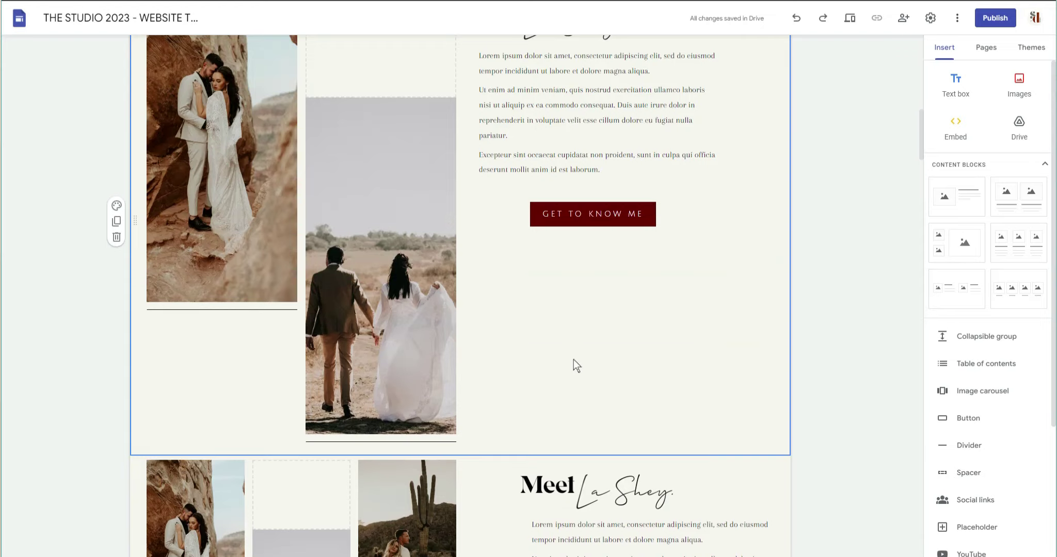
{"action": "scroll", "coordinate": [575, 364], "scroll_direction": "up", "scroll_amount": 7}
{"action": "scroll", "coordinate": [401, 358], "scroll_direction": "down", "scroll_amount": 5}
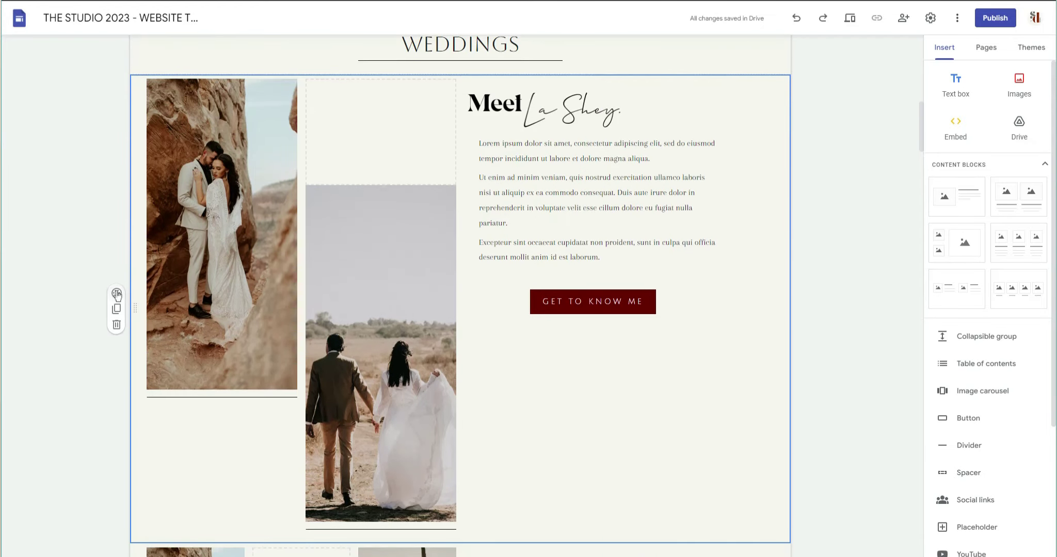
{"action": "left_click", "coordinate": [117, 325]}
{"action": "scroll", "coordinate": [645, 217], "scroll_direction": "down", "scroll_amount": 2}
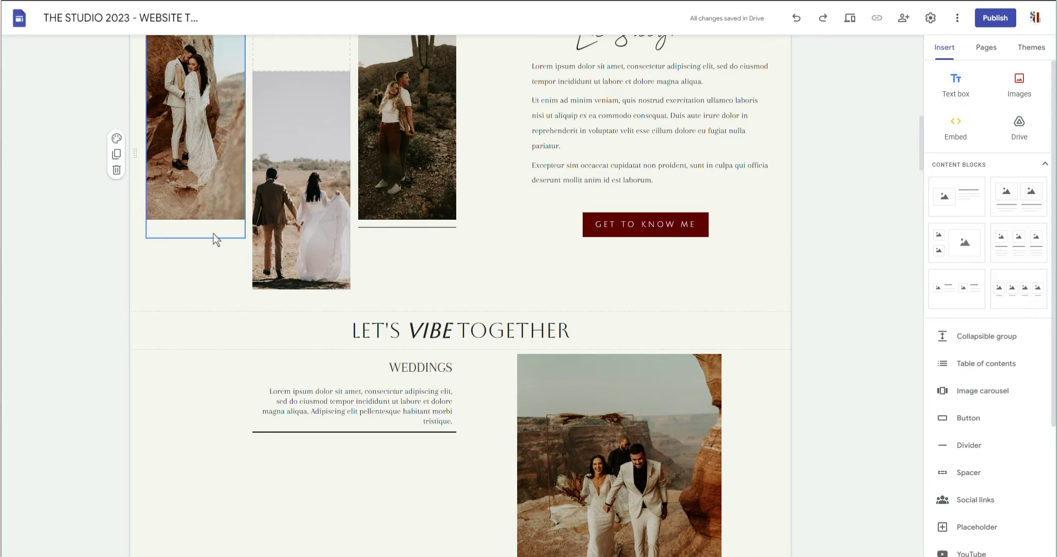
Examine the font and size of the LET'S VIBE TOGETHER heading and the separate formatting of the word VIBE
{"action": "scroll", "coordinate": [269, 180], "scroll_direction": "down", "scroll_amount": 3}
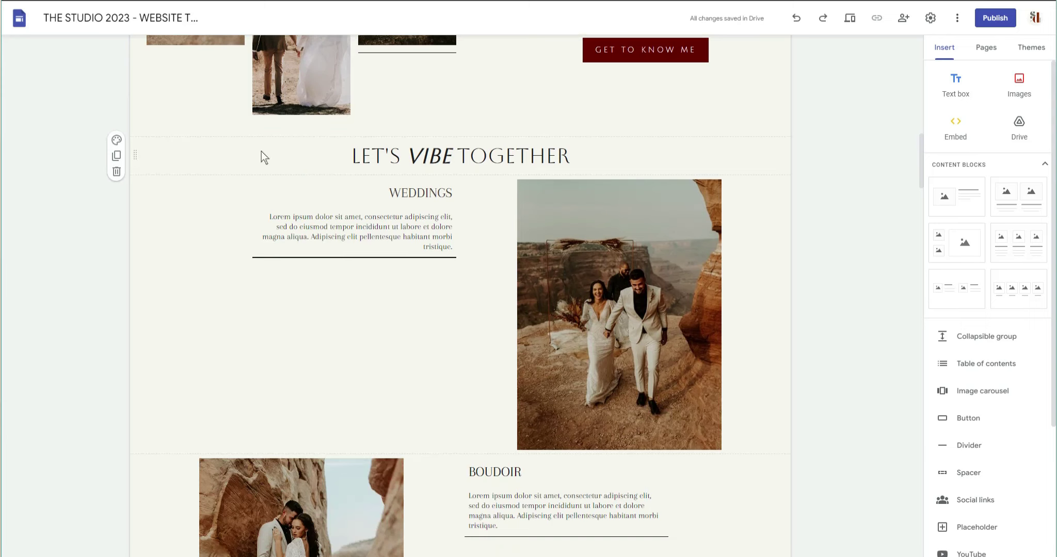
{"action": "left_click", "coordinate": [469, 156]}
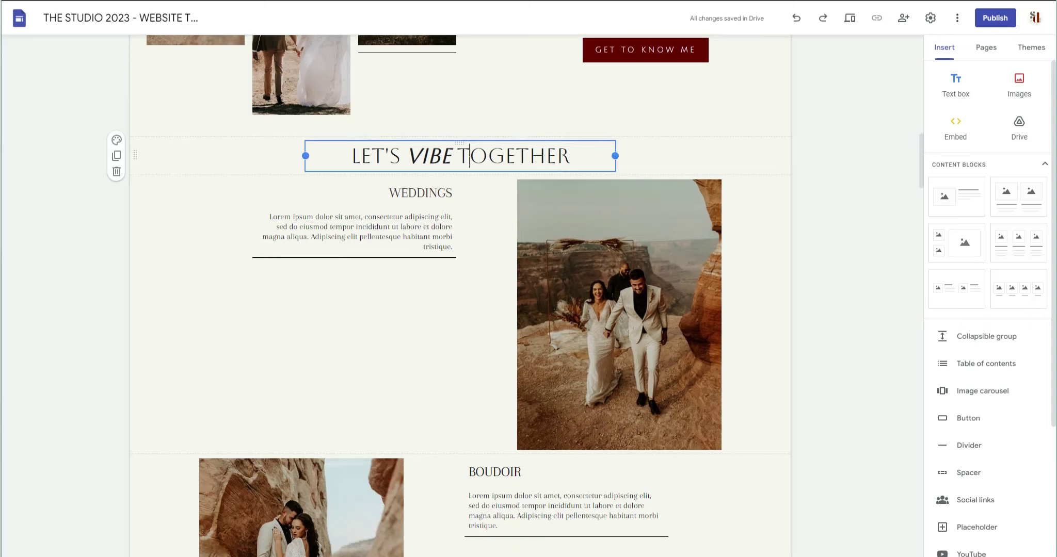
{"action": "left_click", "coordinate": [693, 160]}
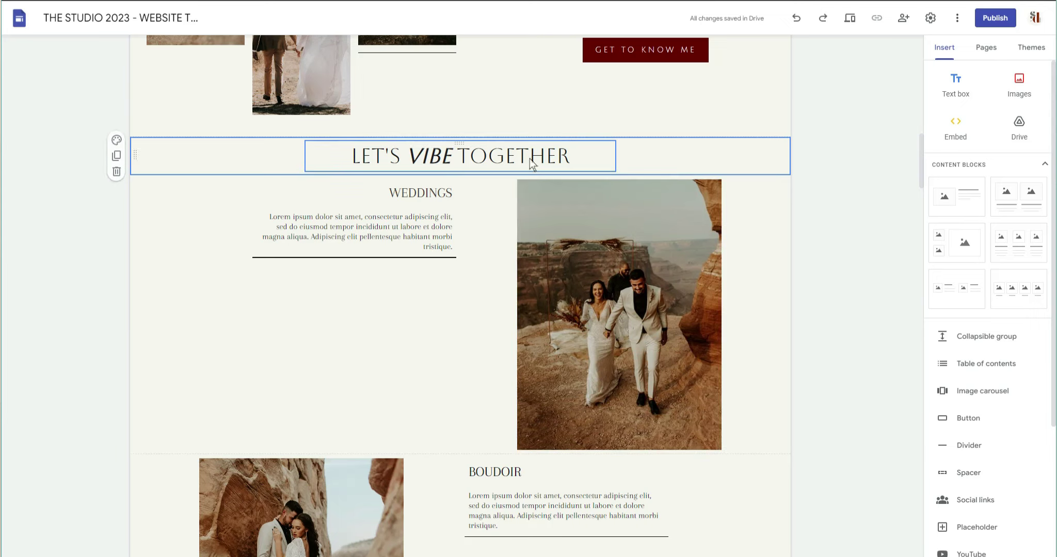
{"action": "left_click", "coordinate": [371, 156]}
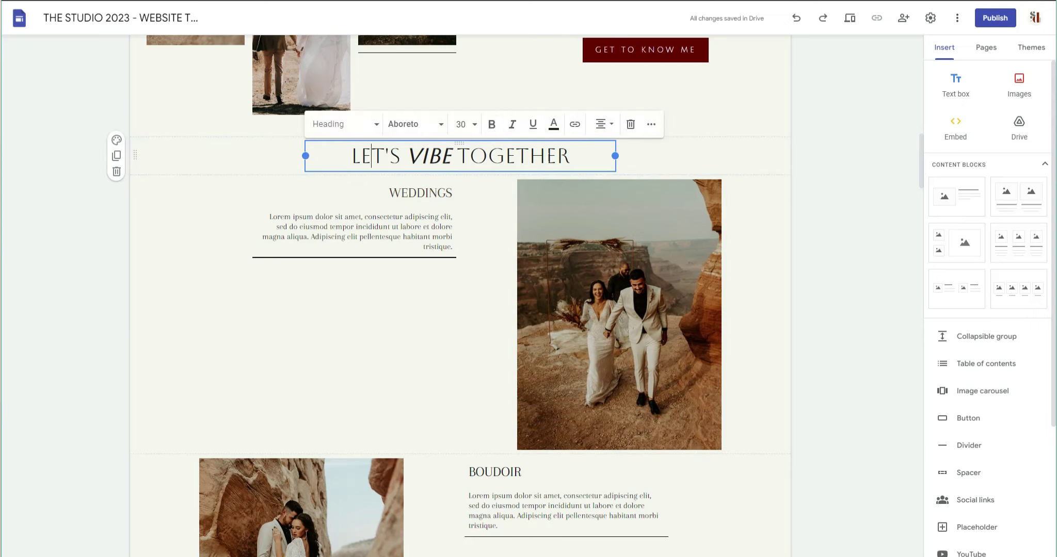
{"action": "left_click_drag", "start_coordinate": [406, 156], "coordinate": [452, 156]}
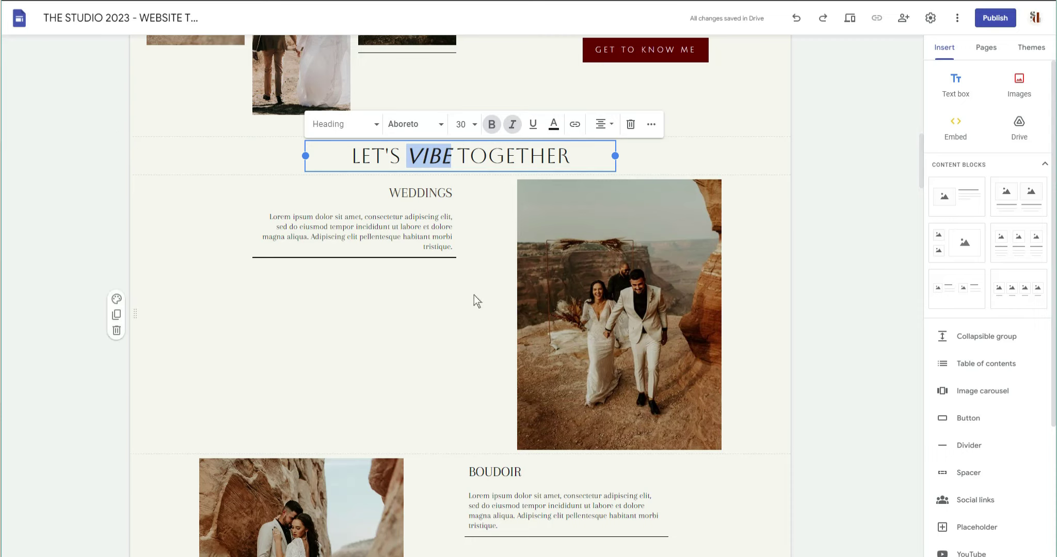
Examine the WEDDINGS text and photo layout, briefly lifting the photo to show the grid and dropping it back in place
{"action": "scroll", "coordinate": [307, 298], "scroll_direction": "down", "scroll_amount": 2}
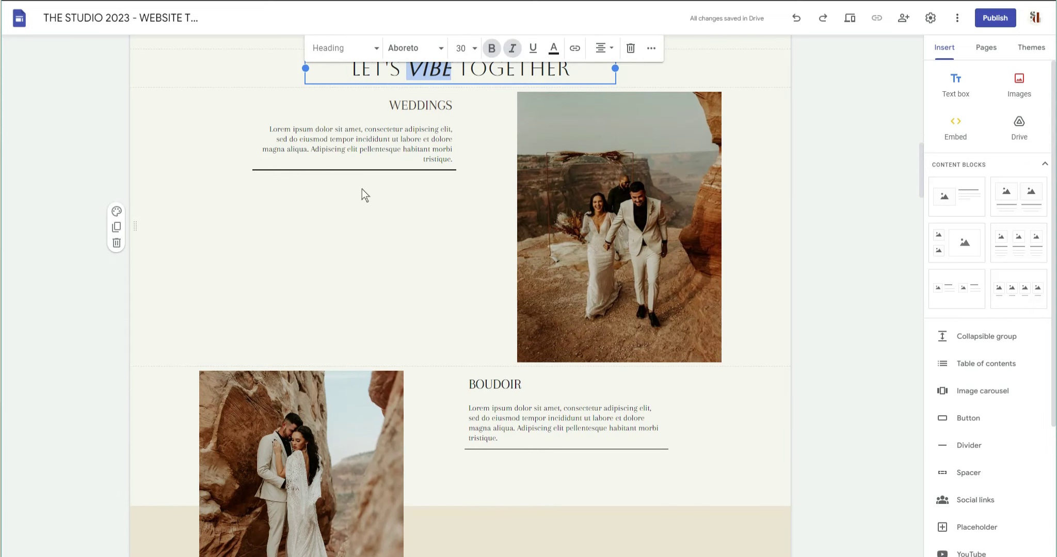
{"action": "left_click", "coordinate": [445, 209]}
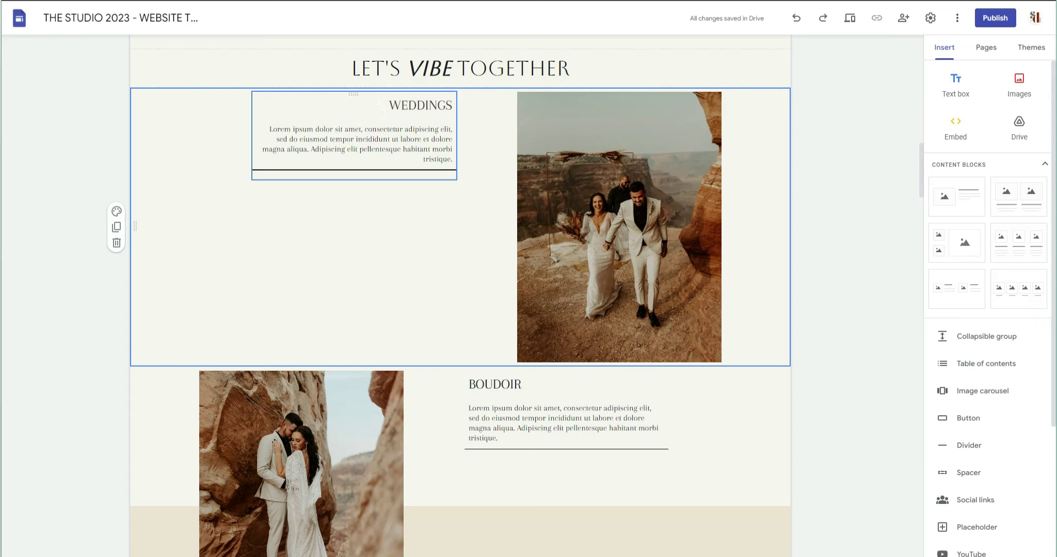
{"action": "left_click_drag", "start_coordinate": [652, 149], "coordinate": [626, 148]}
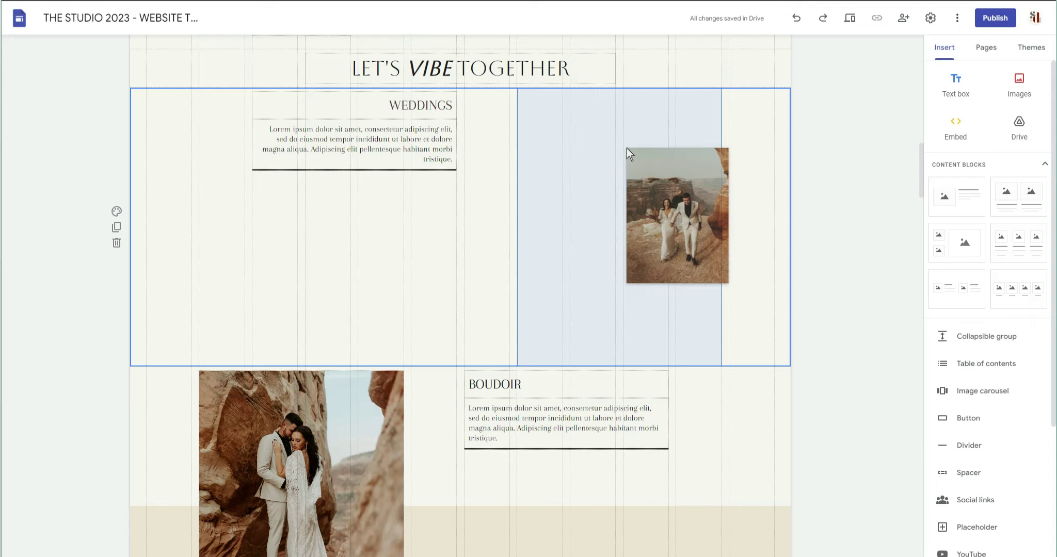
{"action": "left_click_drag", "start_coordinate": [627, 148], "coordinate": [626, 148]}
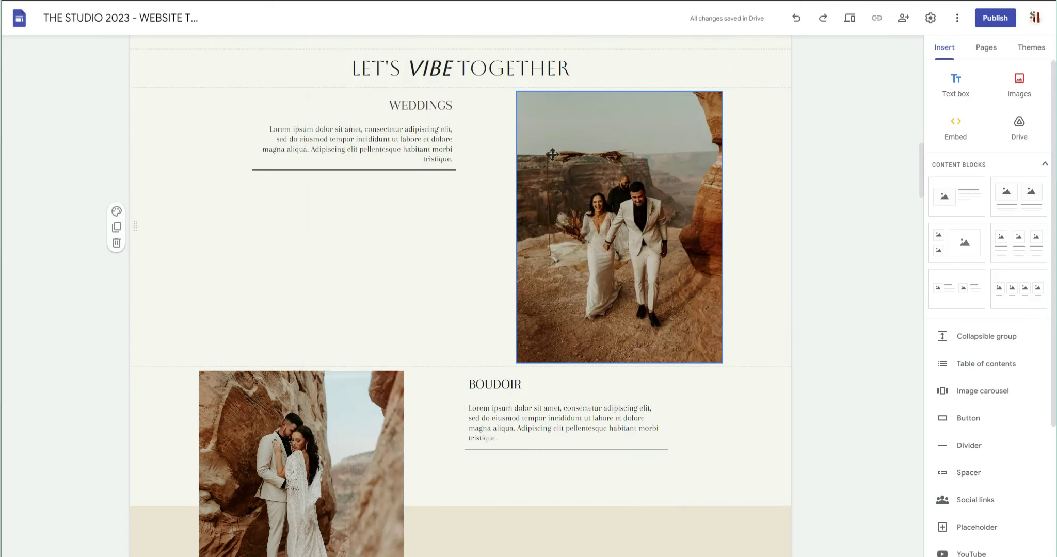
Examine how the BOUDOIR photo and text are arranged over the two-tone background, comparing them with the WEDDINGS and UNFORGETTABLE MOMENTS sections
{"action": "scroll", "coordinate": [740, 321], "scroll_direction": "down", "scroll_amount": 2}
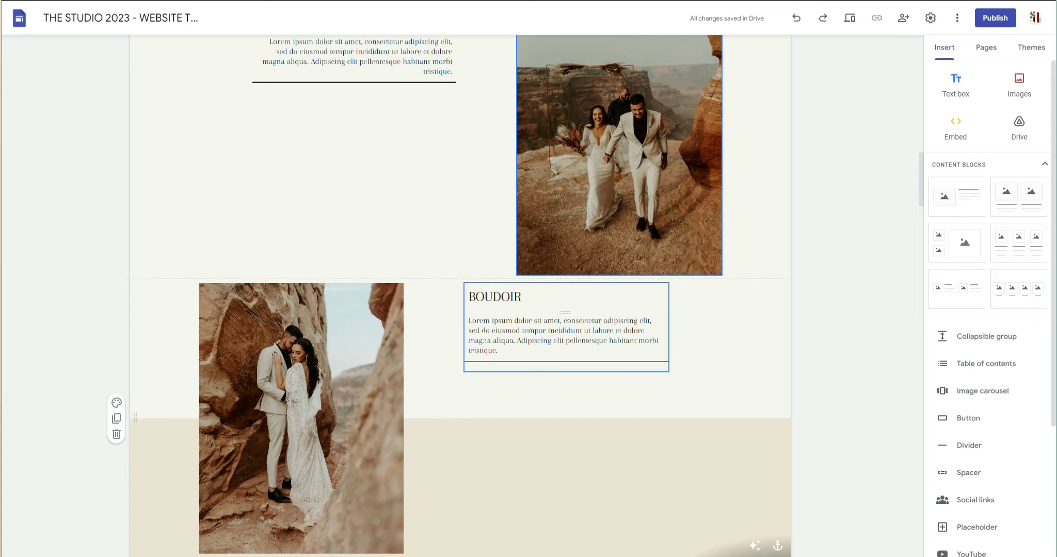
{"action": "scroll", "coordinate": [413, 200], "scroll_direction": "up", "scroll_amount": 4}
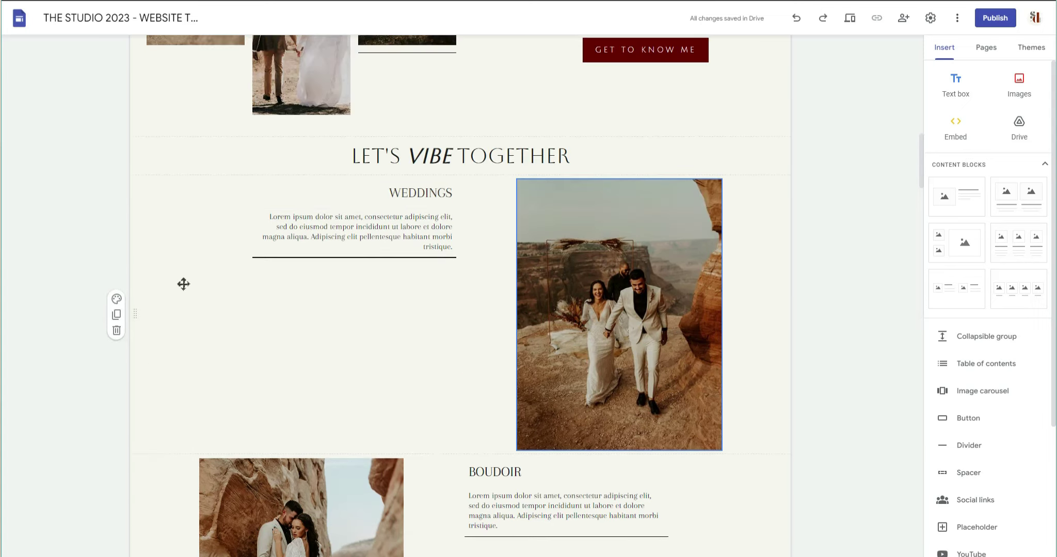
{"action": "scroll", "coordinate": [298, 305], "scroll_direction": "down", "scroll_amount": 4}
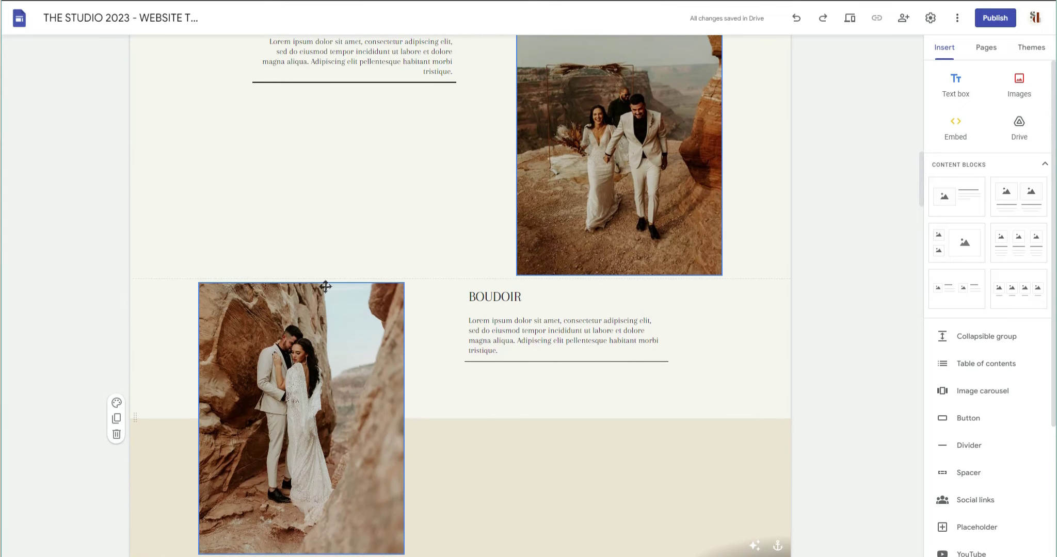
{"action": "scroll", "coordinate": [315, 295], "scroll_direction": "down", "scroll_amount": 4}
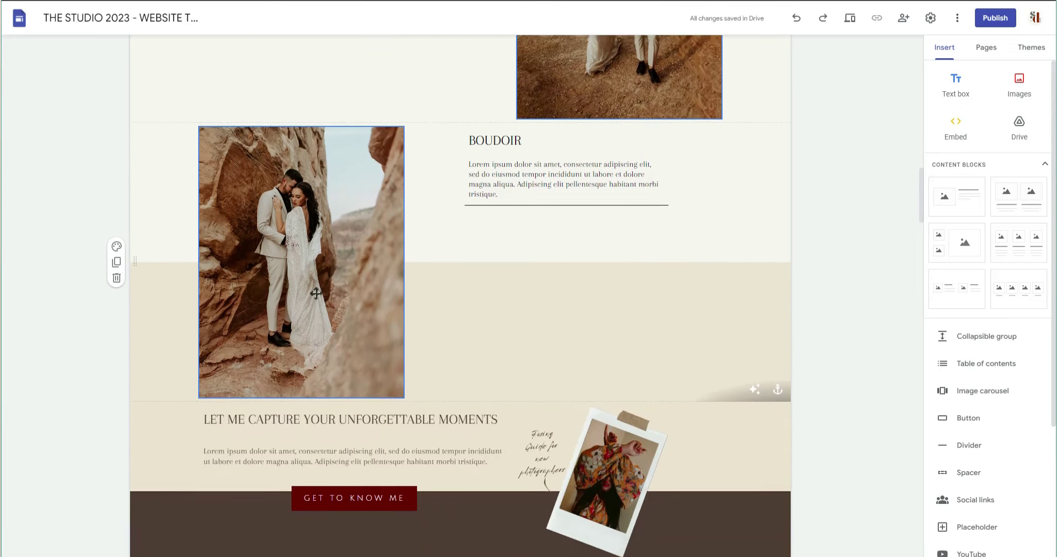
{"action": "scroll", "coordinate": [315, 295], "scroll_direction": "up", "scroll_amount": 4}
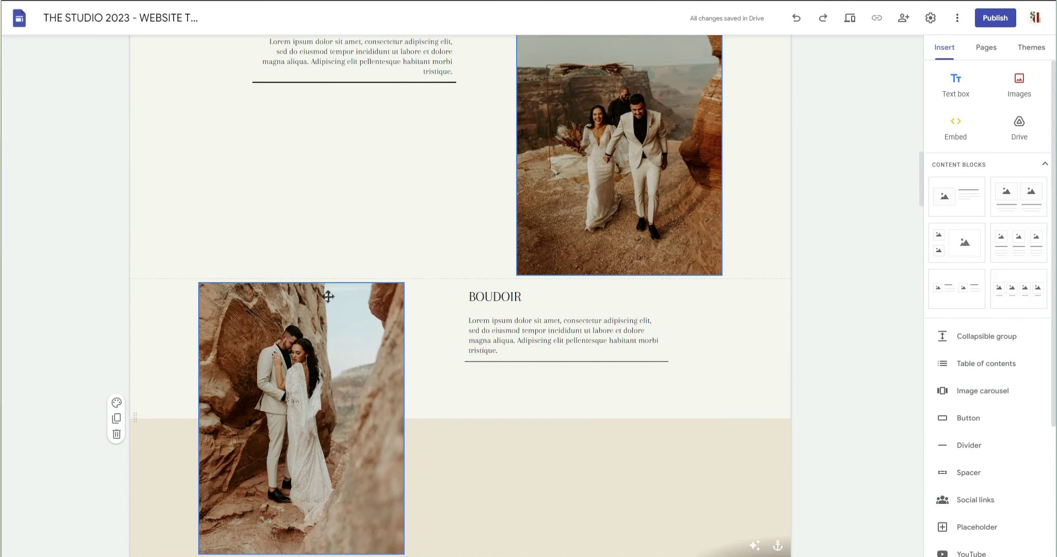
{"action": "scroll", "coordinate": [326, 297], "scroll_direction": "down", "scroll_amount": 4}
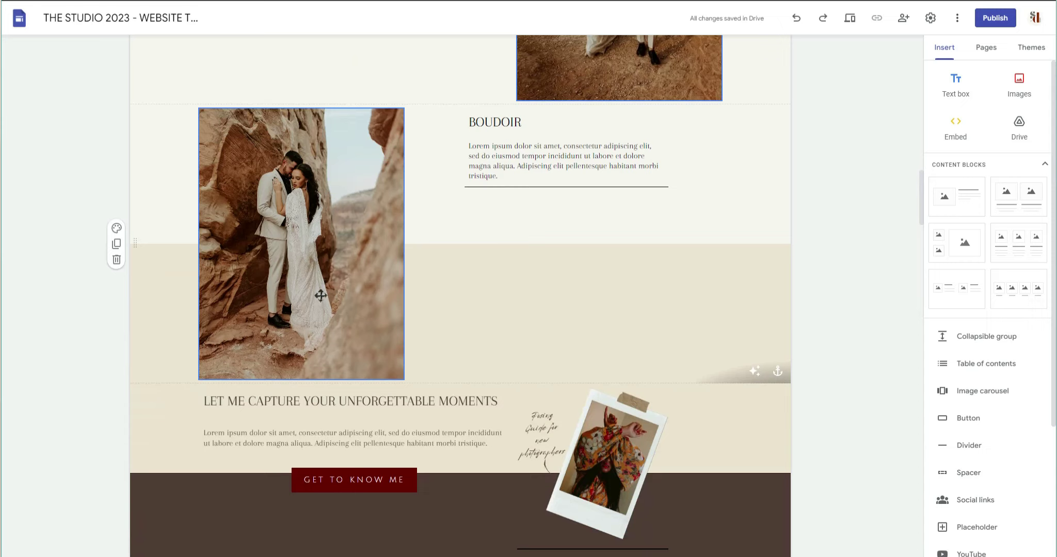
{"action": "scroll", "coordinate": [323, 295], "scroll_direction": "up", "scroll_amount": 4}
{"action": "scroll", "coordinate": [317, 291], "scroll_direction": "down", "scroll_amount": 4}
{"action": "scroll", "coordinate": [316, 288], "scroll_direction": "up", "scroll_amount": 2}
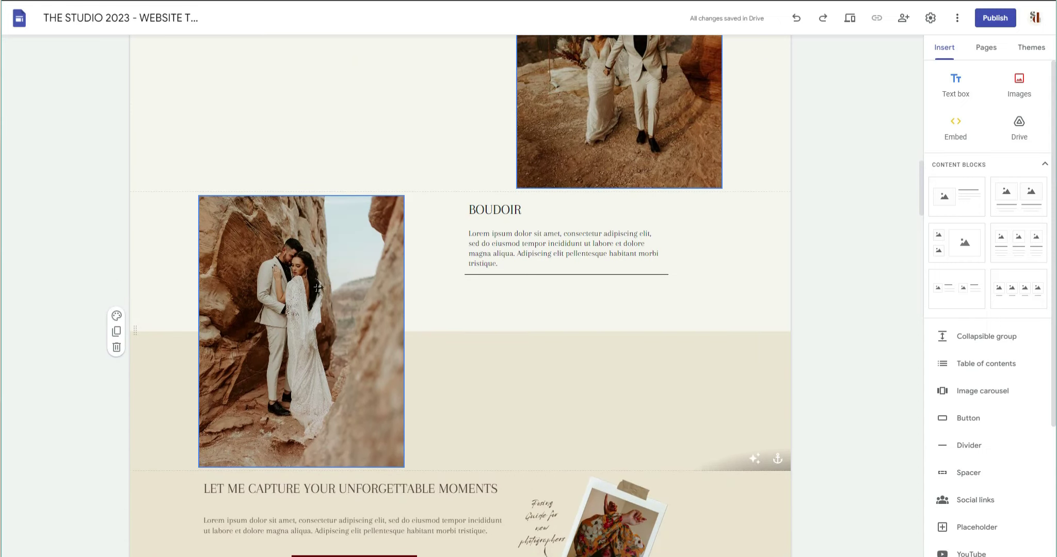
Switch to the Next Projects design in Canva and collapse the templates sidebar to examine page 1's beige-and-brown background
{"action": "scroll", "coordinate": [707, 373], "scroll_direction": "down", "scroll_amount": 2}
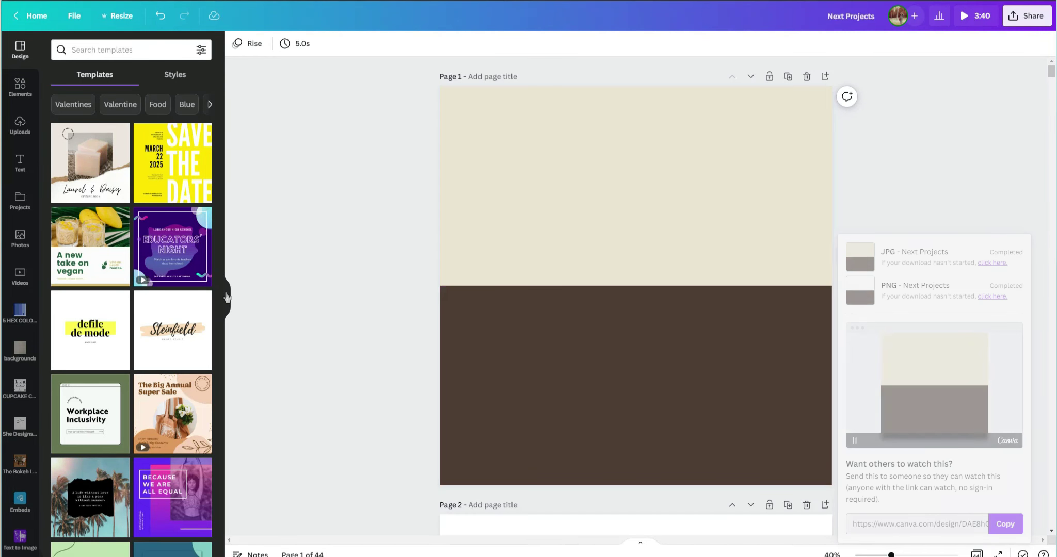
{"action": "left_click", "coordinate": [227, 296]}
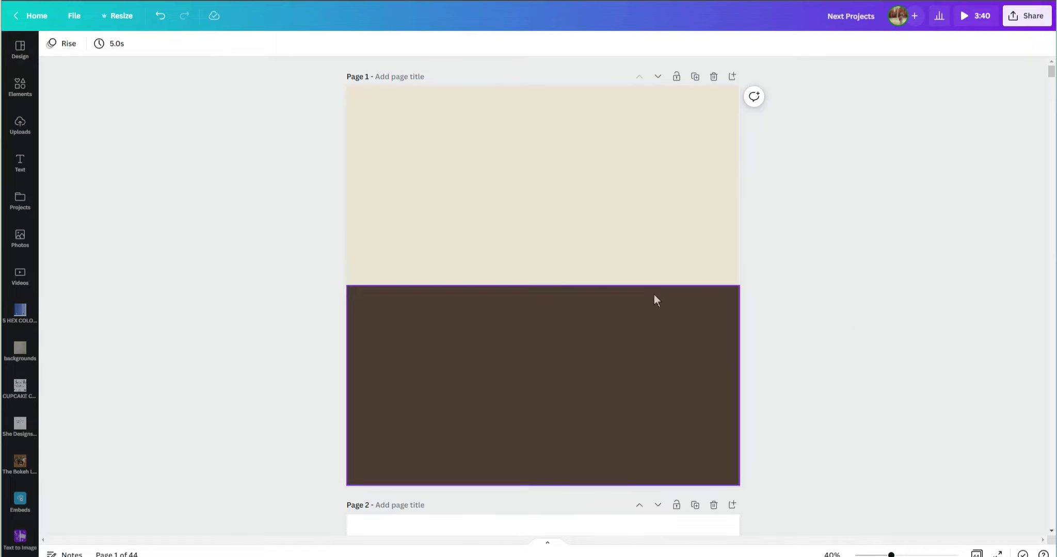